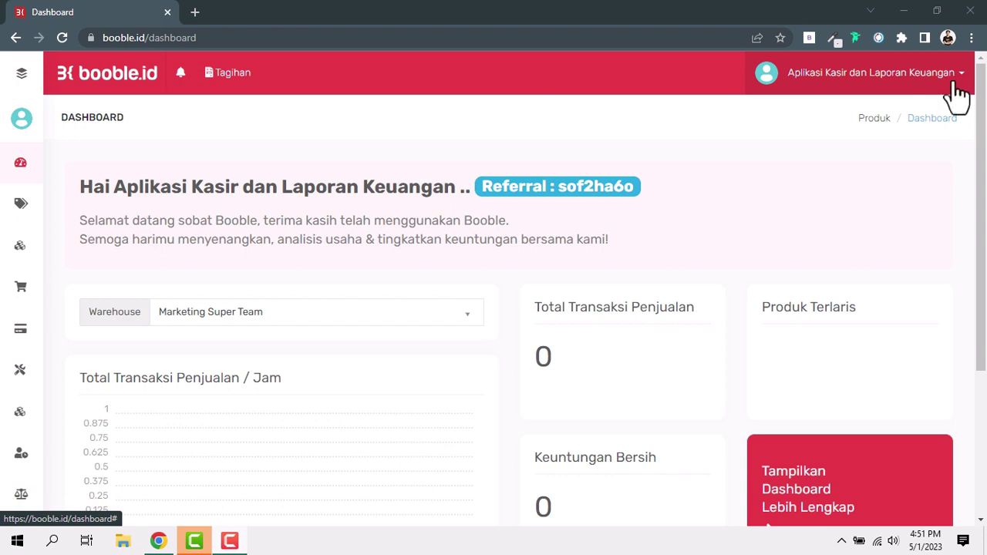
# Step: Open the raw material purchase list (Pembelian Bahan) under Bahan Baku and start adding a new purchase
pyautogui.moveTo(22, 126)
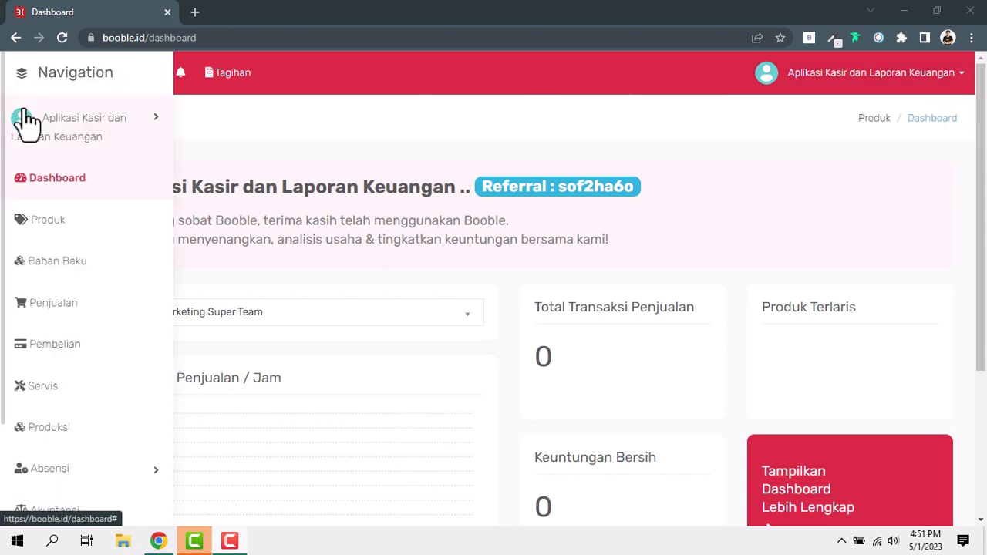
pyautogui.click(99, 266)
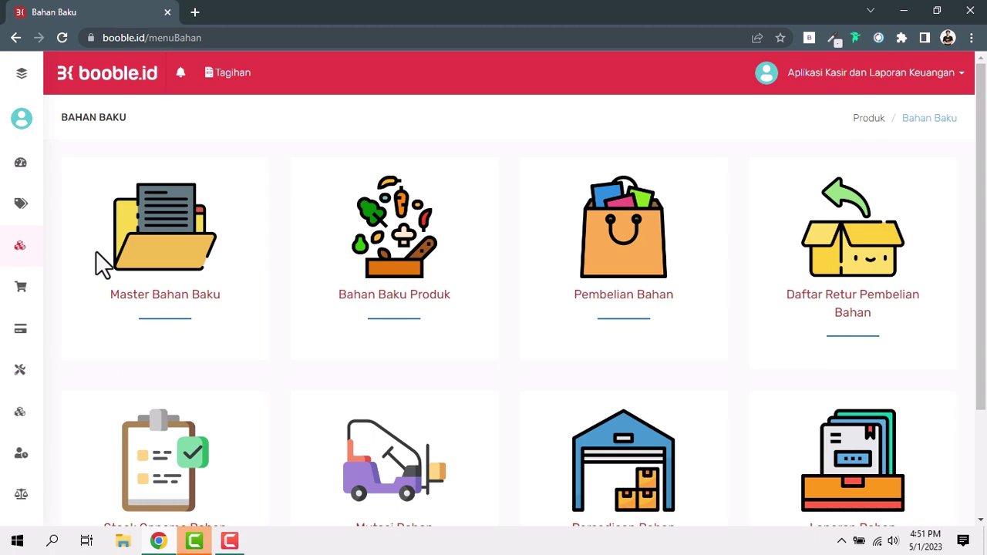
pyautogui.click(623, 265)
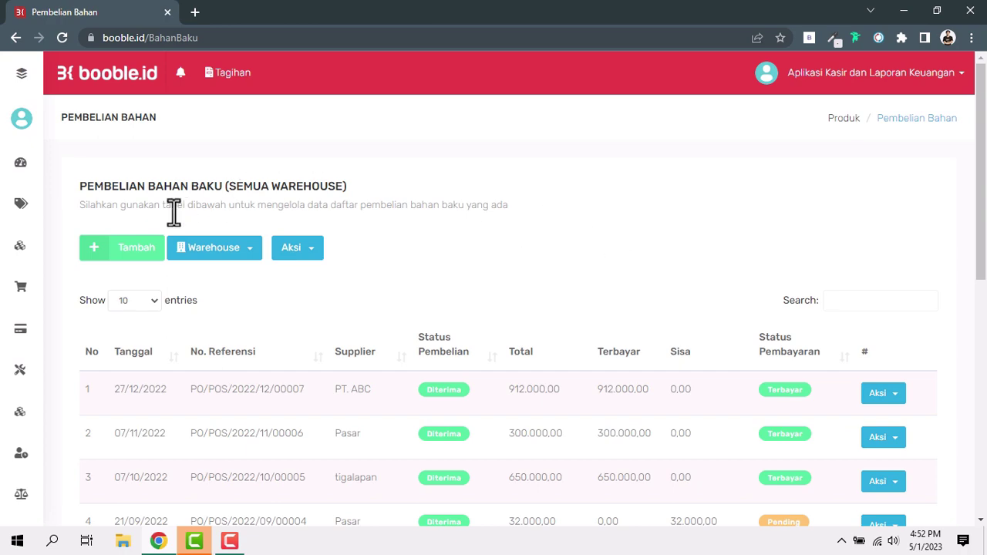
pyautogui.click(151, 250)
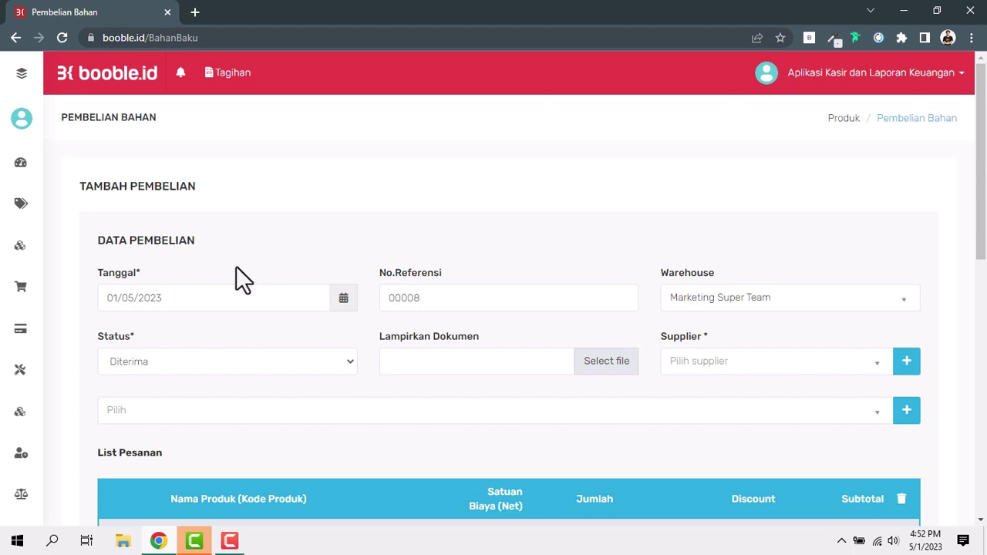
# Step: Set the purchase date to 01/05/2023 and choose F&B as the warehouse
pyautogui.click(247, 301)
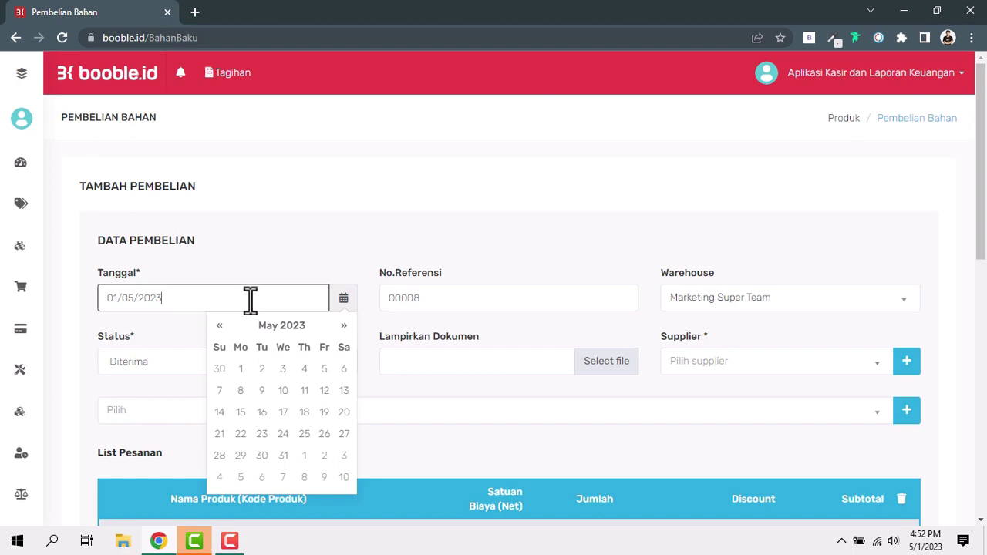
pyautogui.click(241, 370)
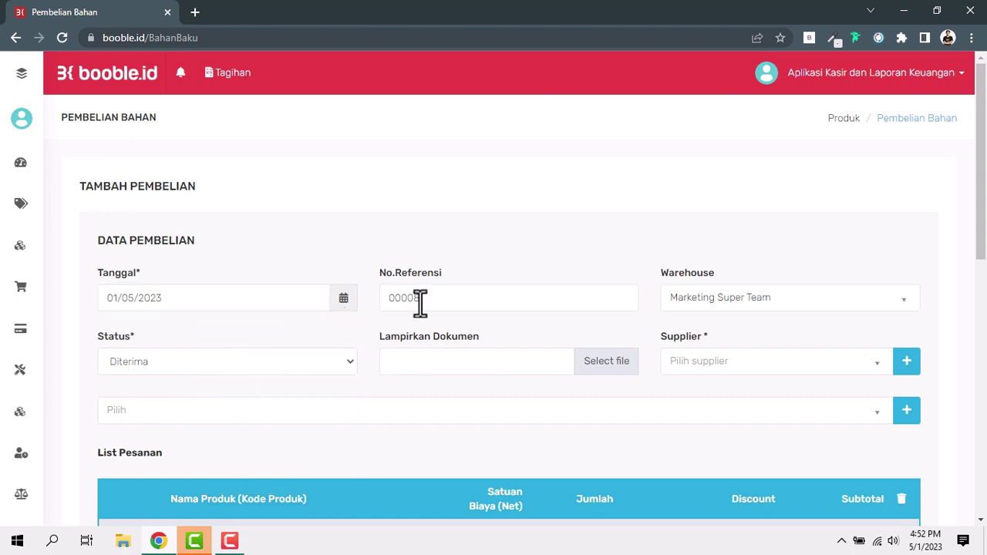
pyautogui.click(820, 308)
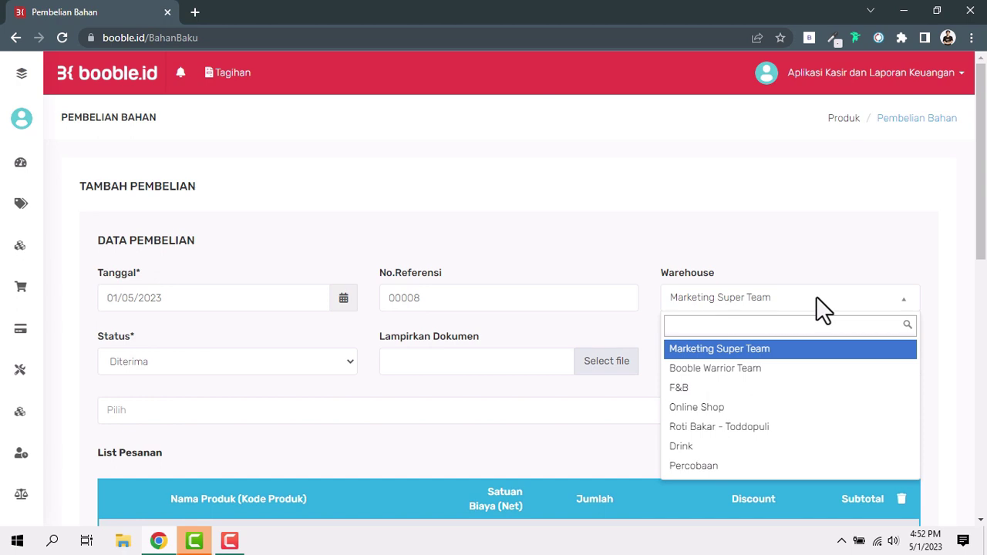
pyautogui.click(743, 393)
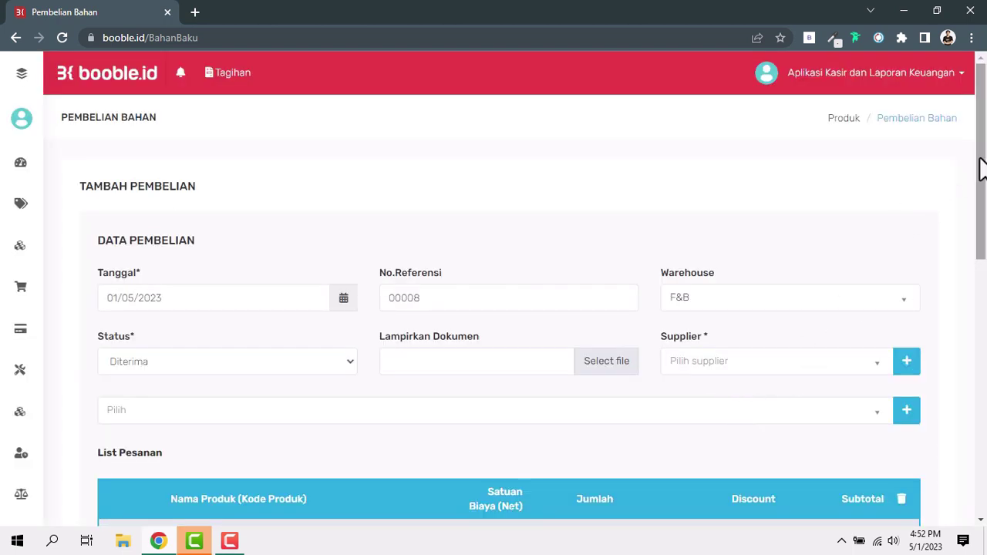
# Step: Examine the purchase status options, the supplier list and the required fields of the new supplier form
pyautogui.moveTo(981, 166); pyautogui.dragTo(981, 201)
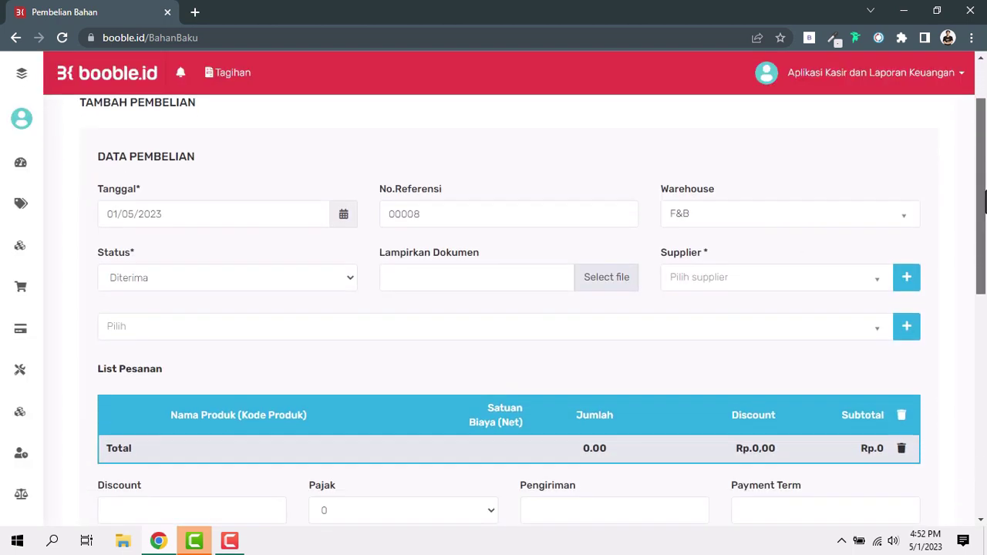
pyautogui.click(178, 282)
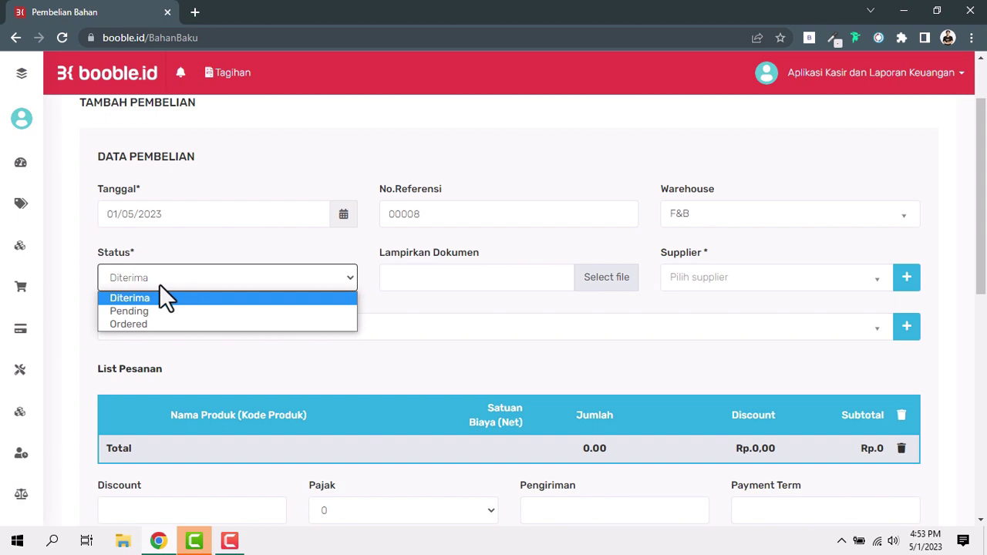
pyautogui.click(197, 258)
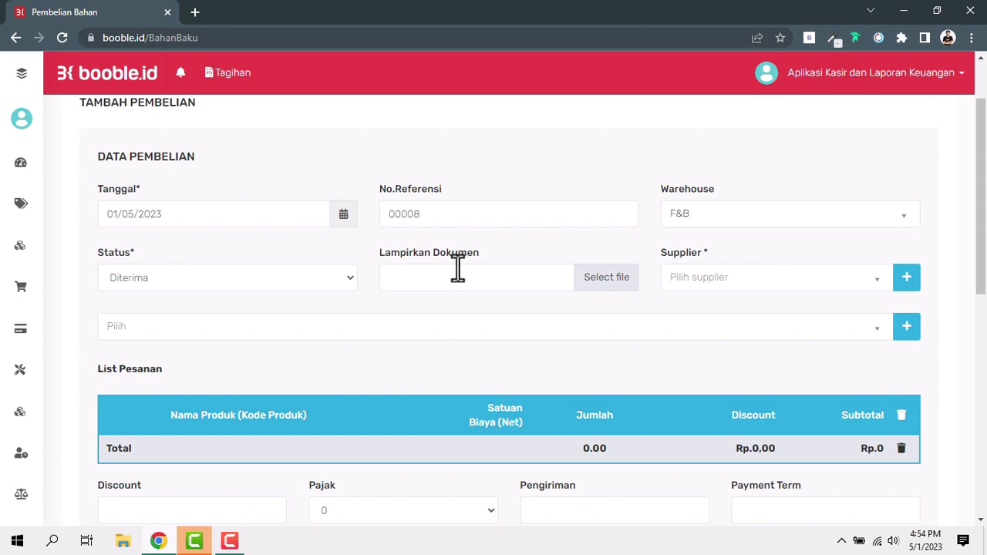
pyautogui.click(686, 293)
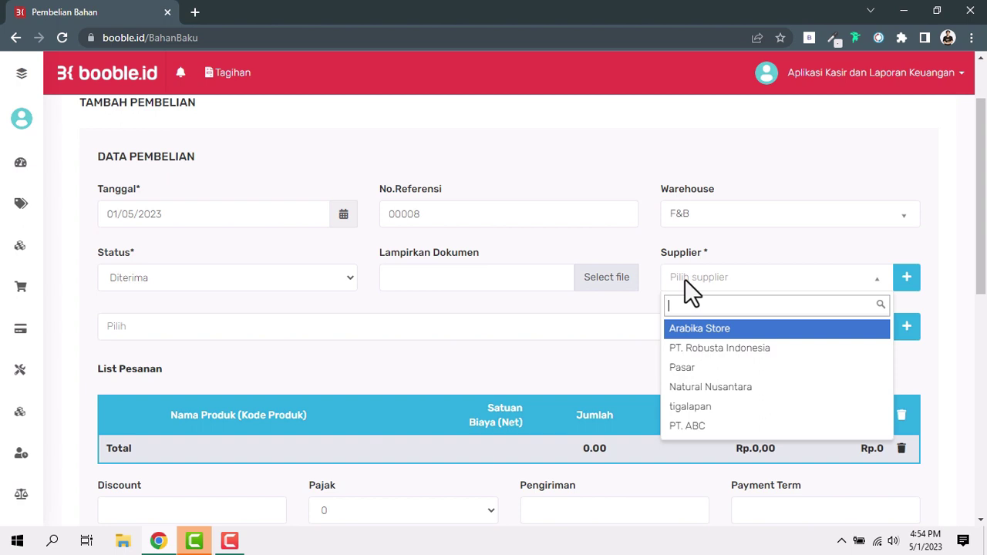
pyautogui.click(685, 279)
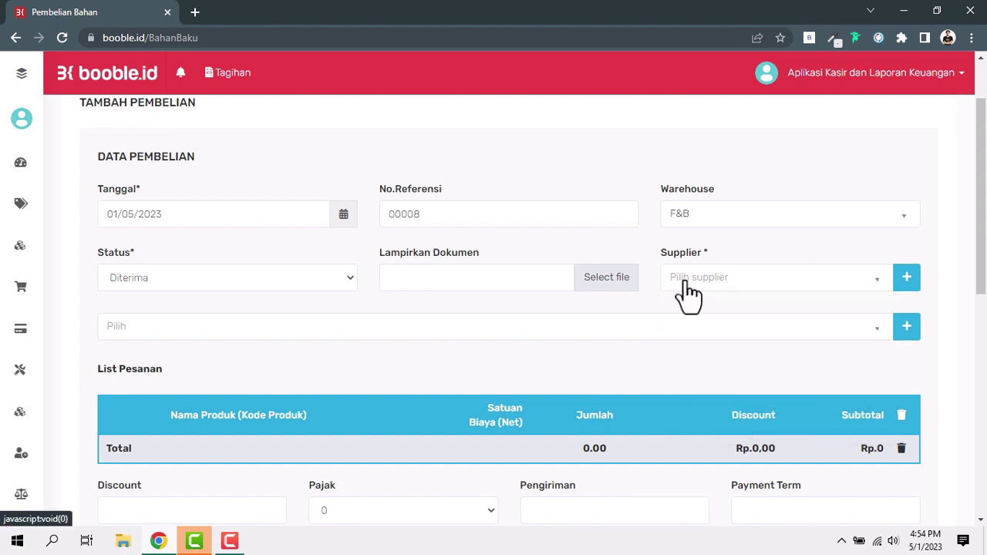
pyautogui.click(915, 290)
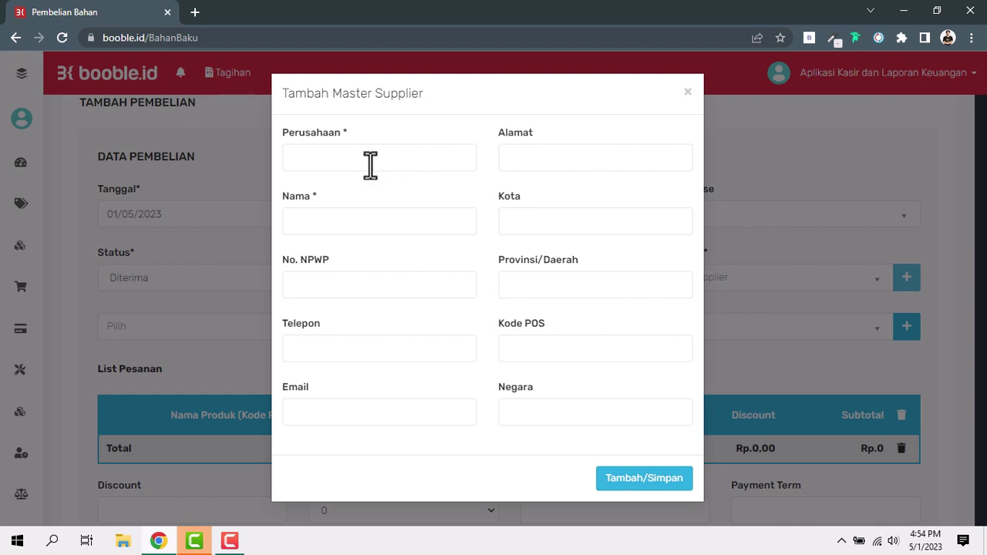
pyautogui.moveTo(348, 128); pyautogui.dragTo(344, 128)
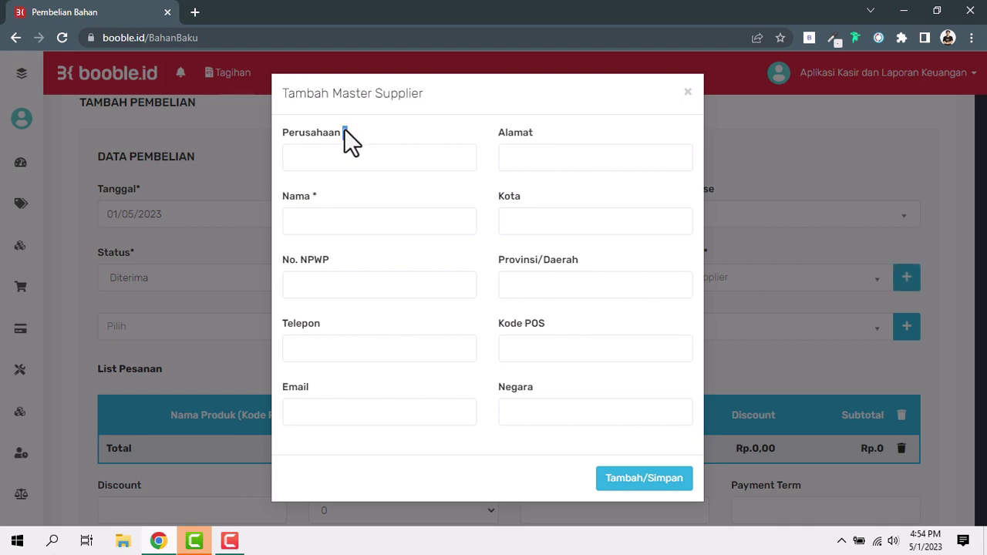
pyautogui.click(327, 195)
pyautogui.click(334, 164)
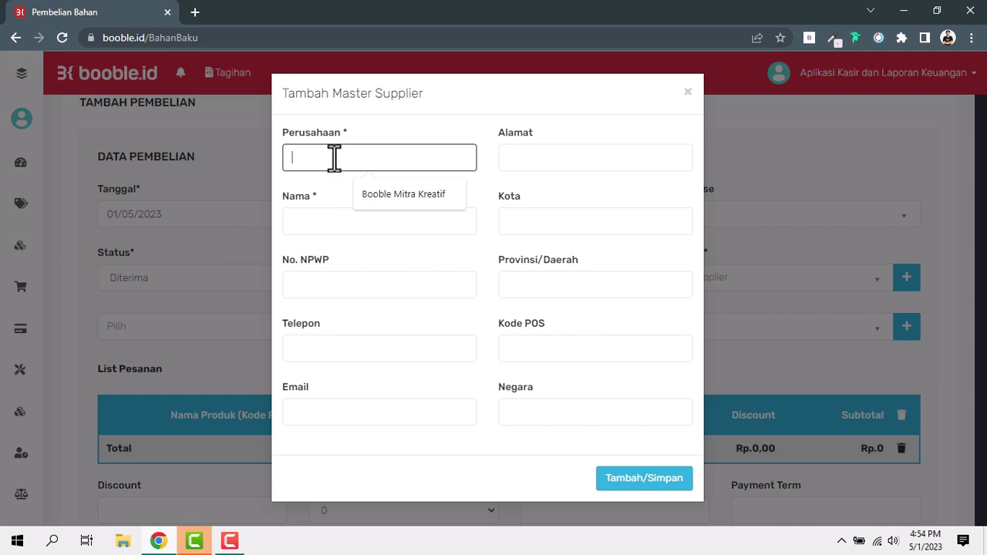
pyautogui.click(336, 223)
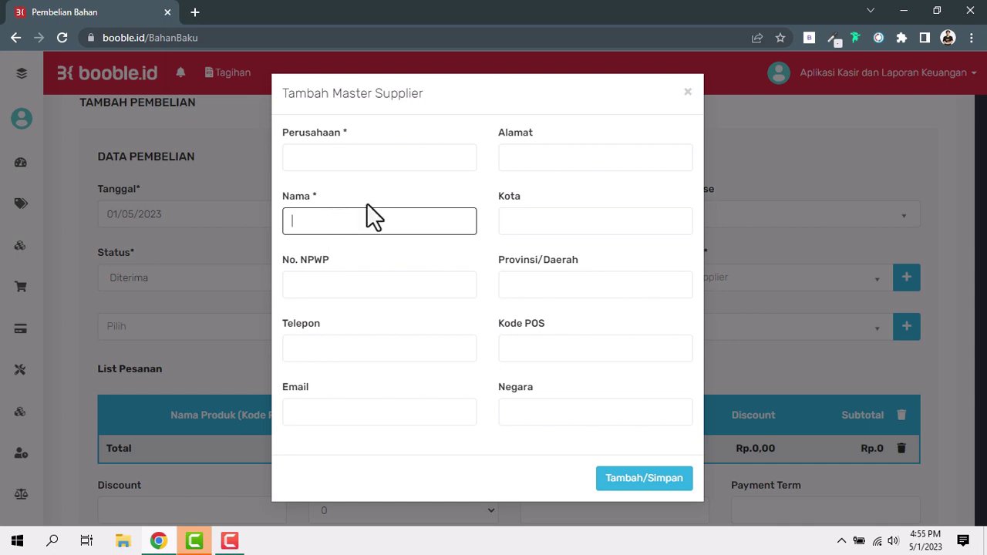
pyautogui.click(757, 295)
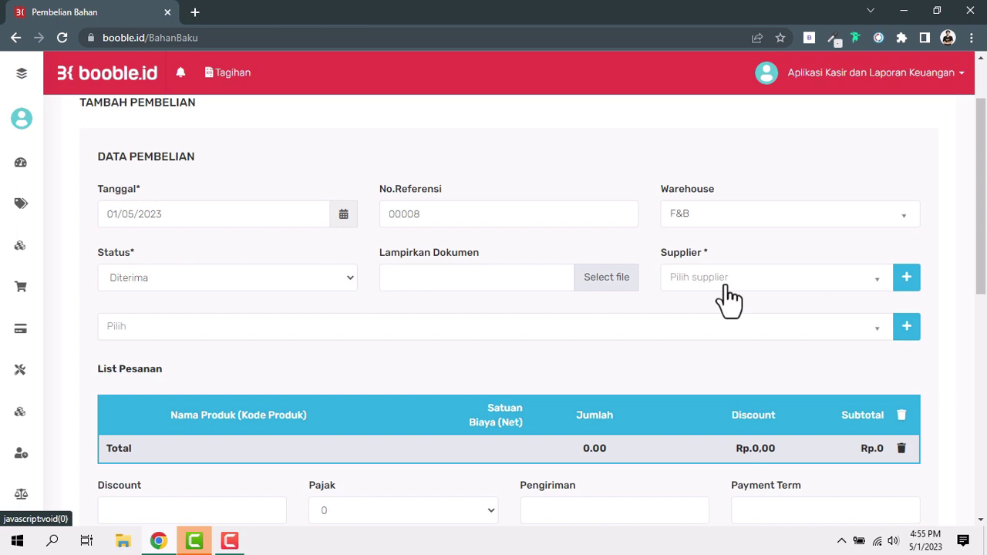
# Step: Select PT. Robusta Indonesia as the supplier and add Kopi Arabika to the order list
pyautogui.click(725, 283)
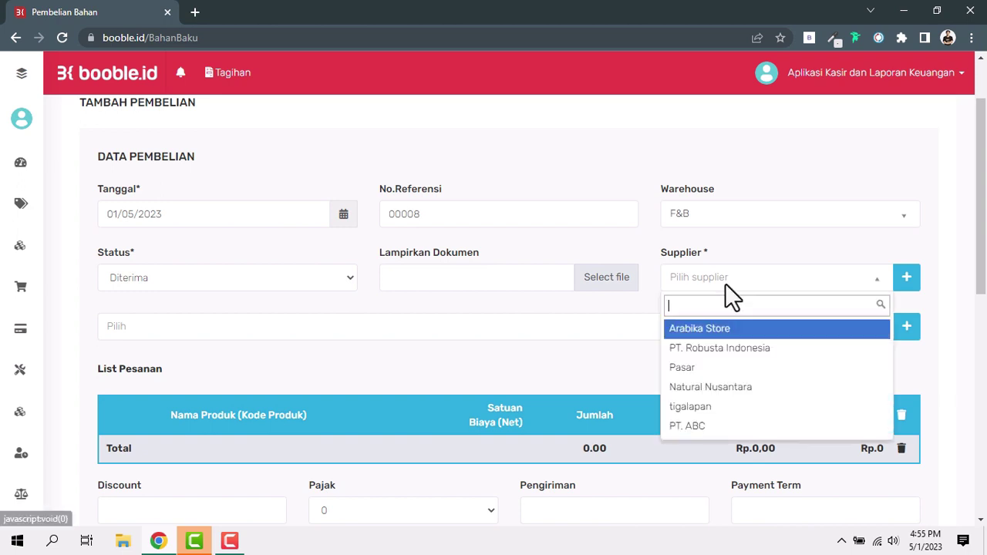
pyautogui.click(739, 351)
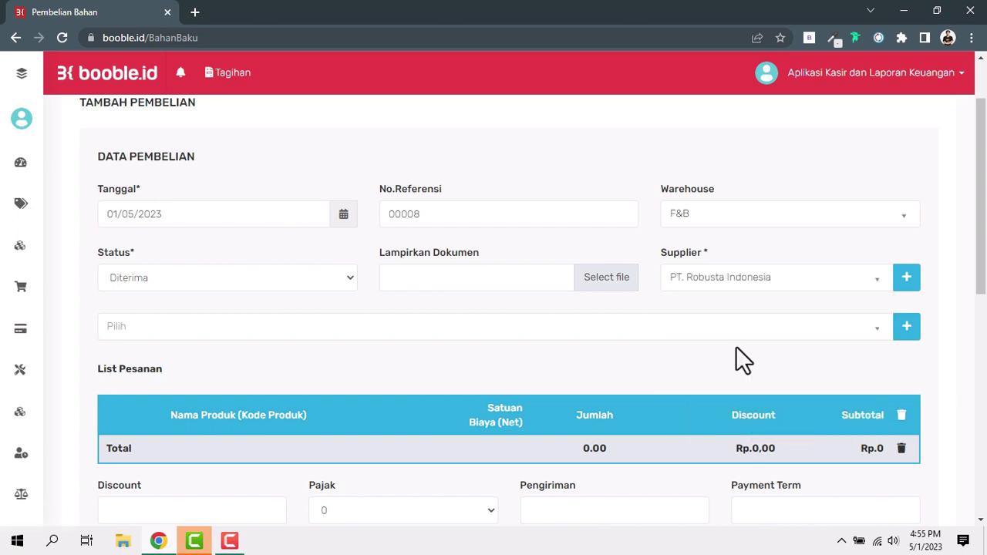
pyautogui.click(261, 341)
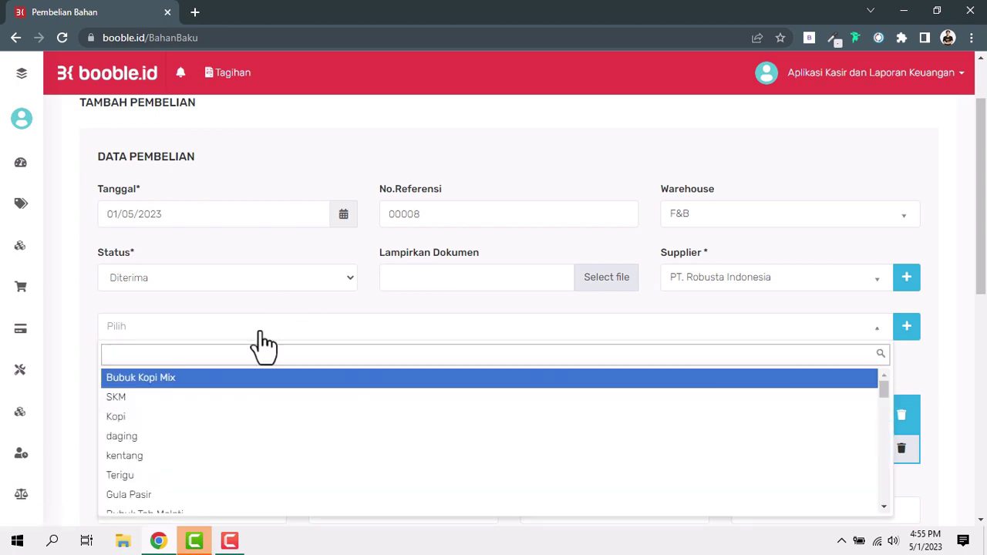
pyautogui.write('bi')
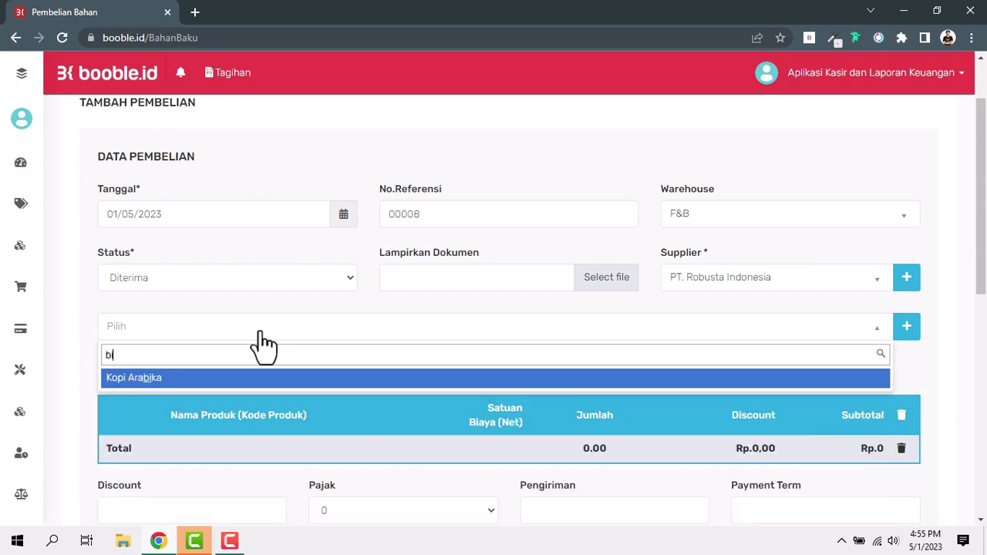
pyautogui.press('Return')
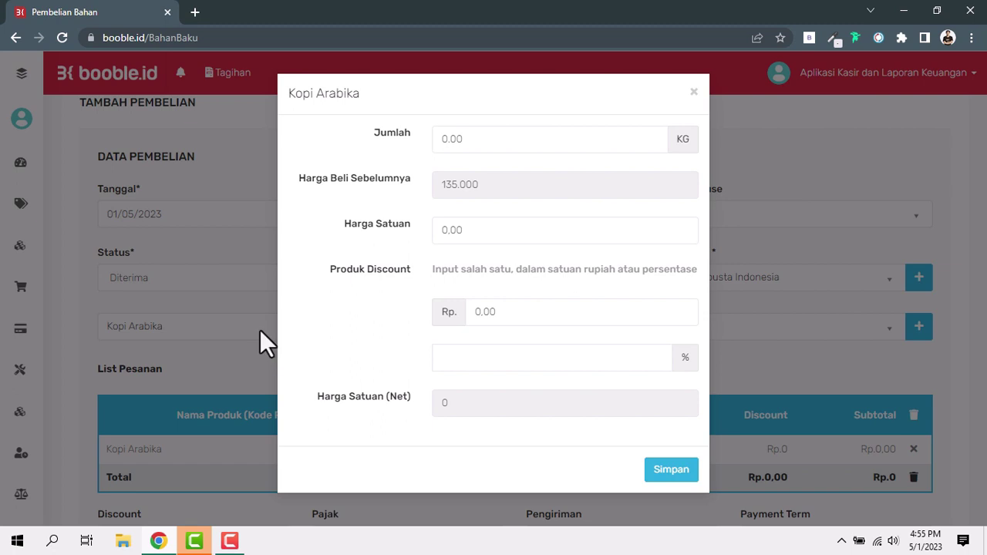
# Step: Set the purchase quantity (Jumlah) of Kopi Arabika to 2 KG
pyautogui.click(487, 138)
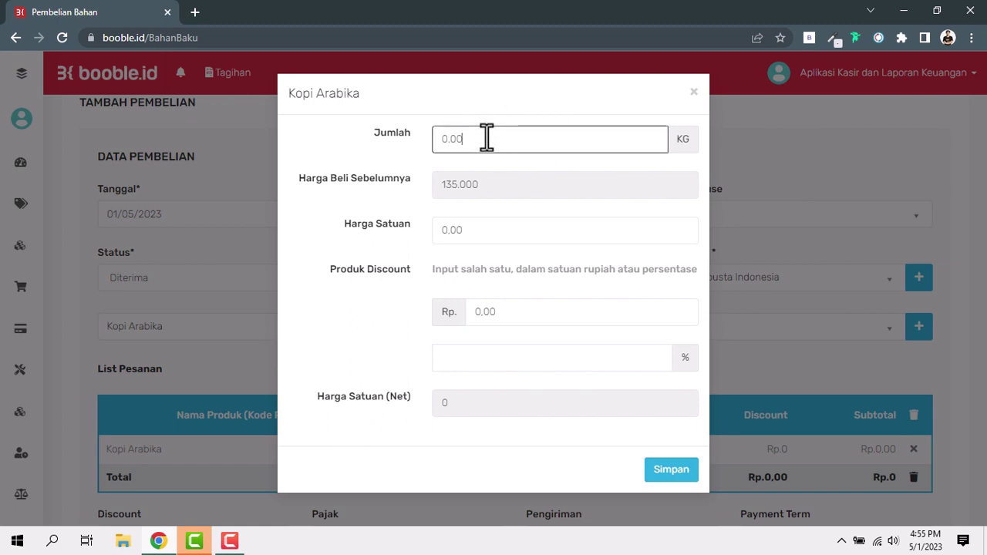
pyautogui.press('BackSpace')
pyautogui.press('BackSpace')
pyautogui.press('BackSpace')
pyautogui.press('BackSpace')
pyautogui.click(682, 137)
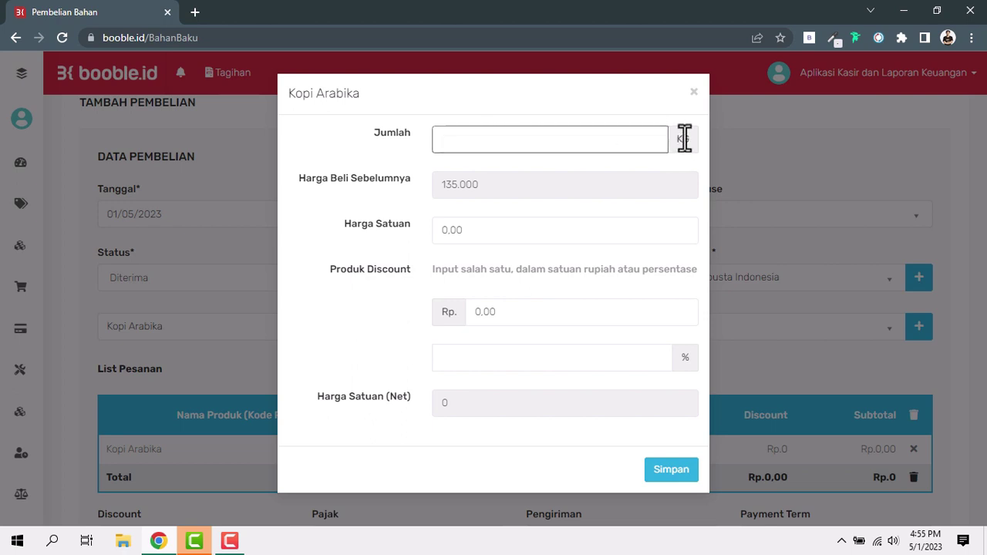
pyautogui.click(641, 144)
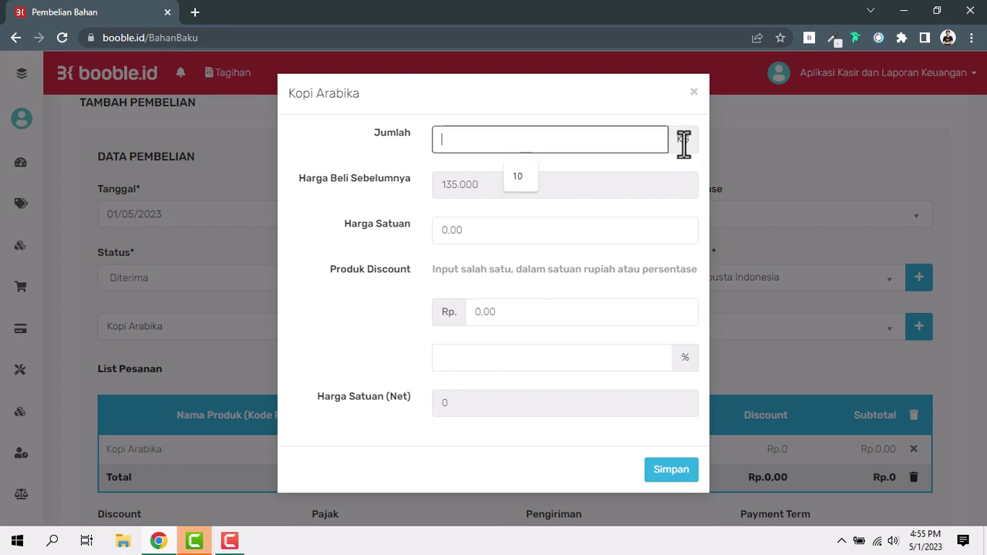
pyautogui.click(685, 144)
pyautogui.click(563, 141)
pyautogui.write('2')
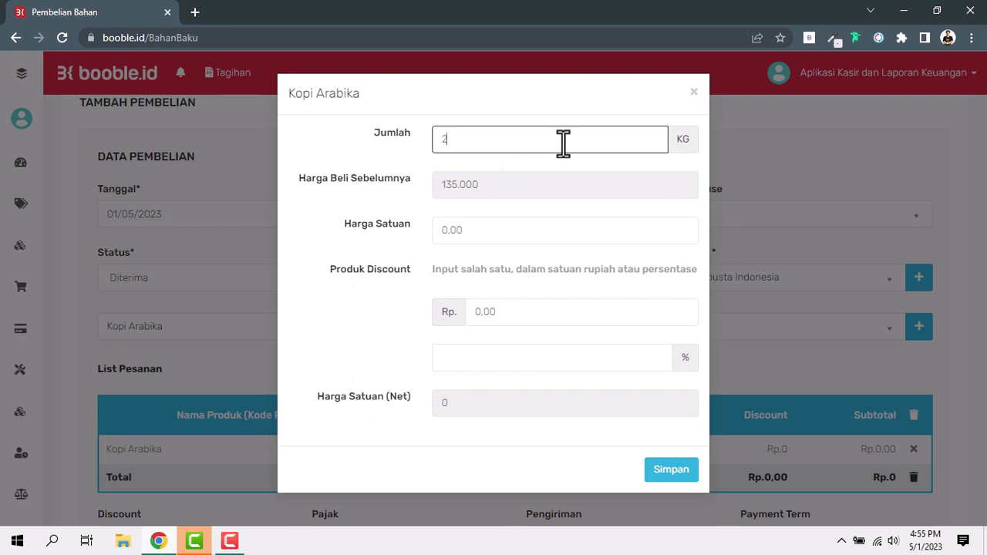
pyautogui.tripleClick(378, 219)
pyautogui.click(388, 235)
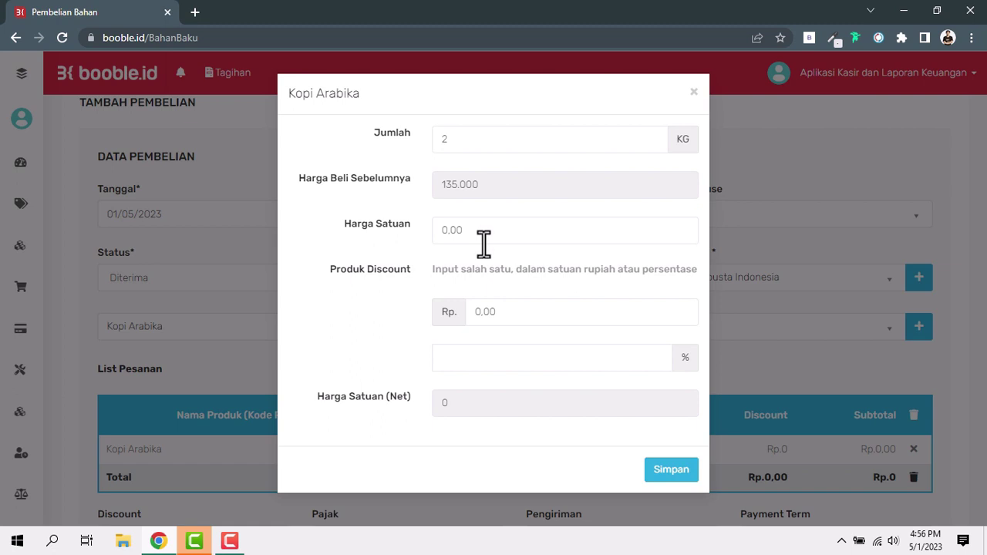
pyautogui.doubleClick(464, 187)
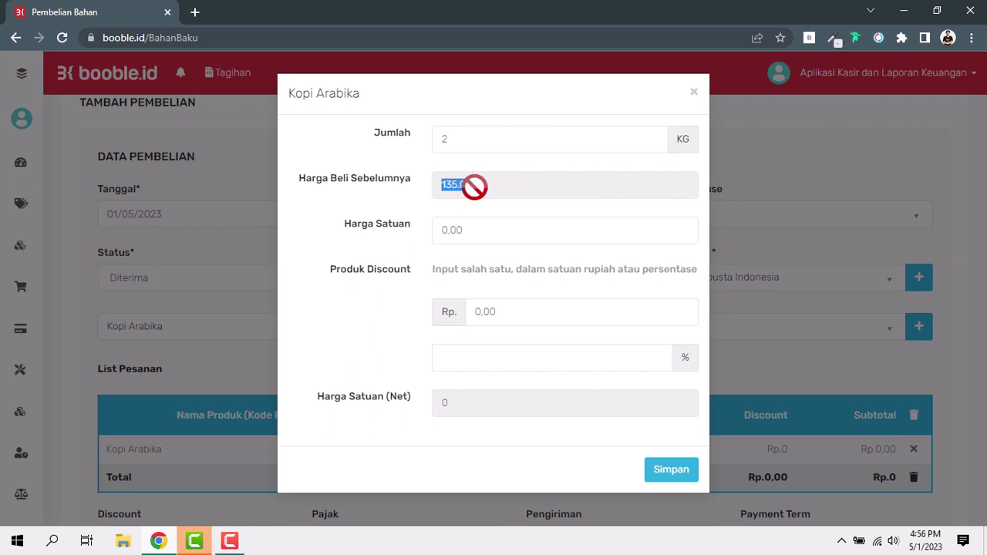
pyautogui.click(528, 214)
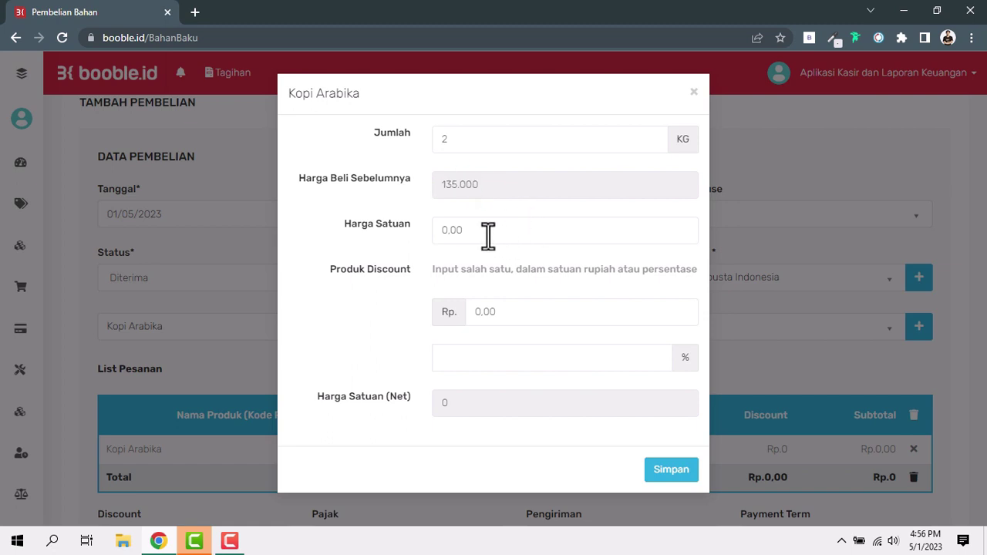
pyautogui.moveTo(455, 142); pyautogui.dragTo(439, 140)
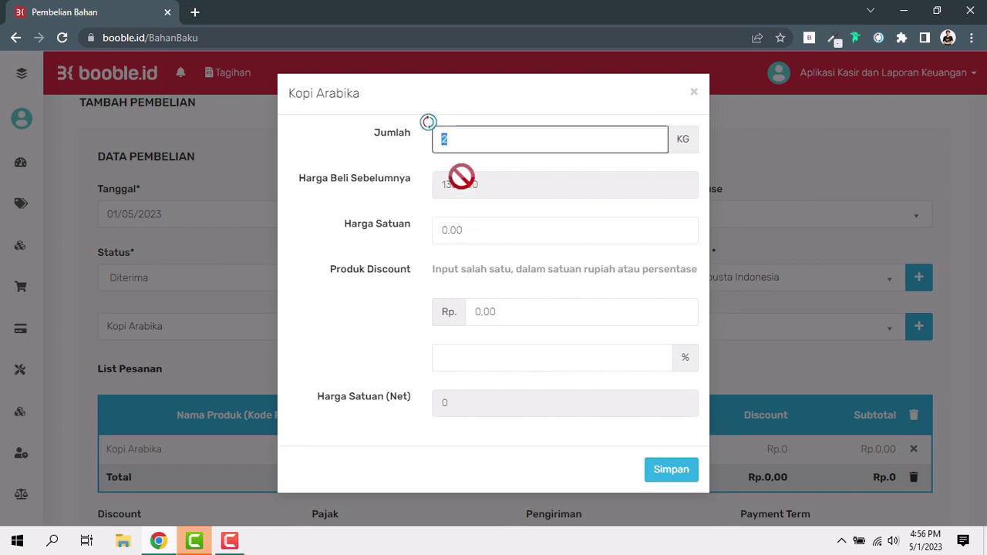
# Step: Set the unit price (Harga Satuan) of Kopi Arabika to 140.000
pyautogui.click(470, 231)
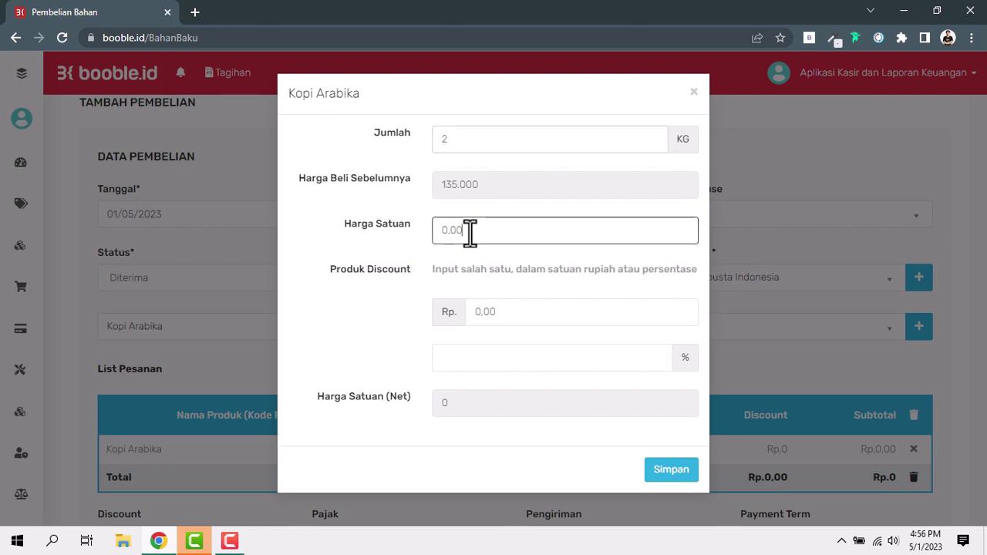
pyautogui.press('BackSpace')
pyautogui.press('BackSpace')
pyautogui.press('BackSpace')
pyautogui.press('BackSpace')
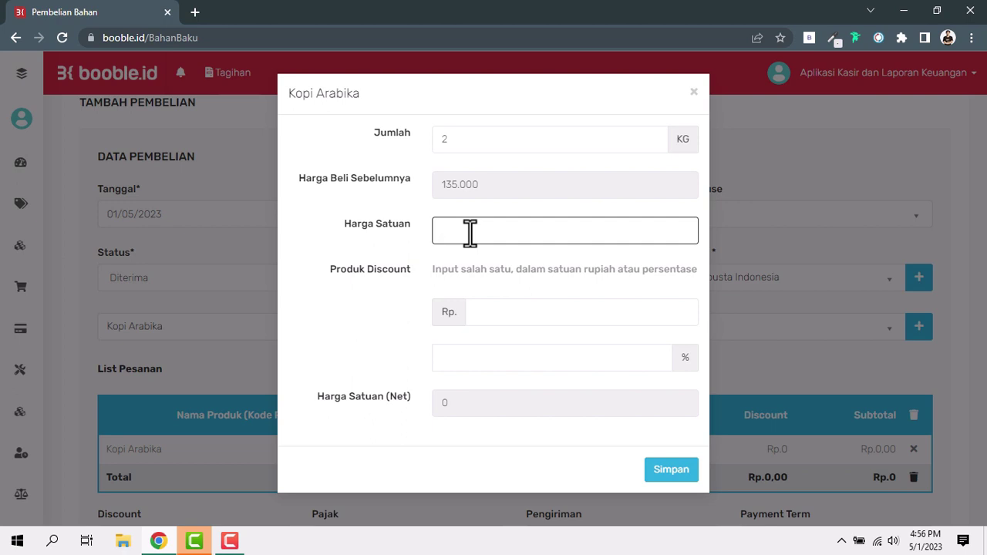
pyautogui.write('135.0')
pyautogui.write('00')
pyautogui.press('BackSpace')
pyautogui.press('BackSpace')
pyautogui.press('BackSpace')
pyautogui.press('BackSpace')
pyautogui.press('BackSpace')
pyautogui.press('BackSpace')
pyautogui.write('140000')
pyautogui.click(357, 347)
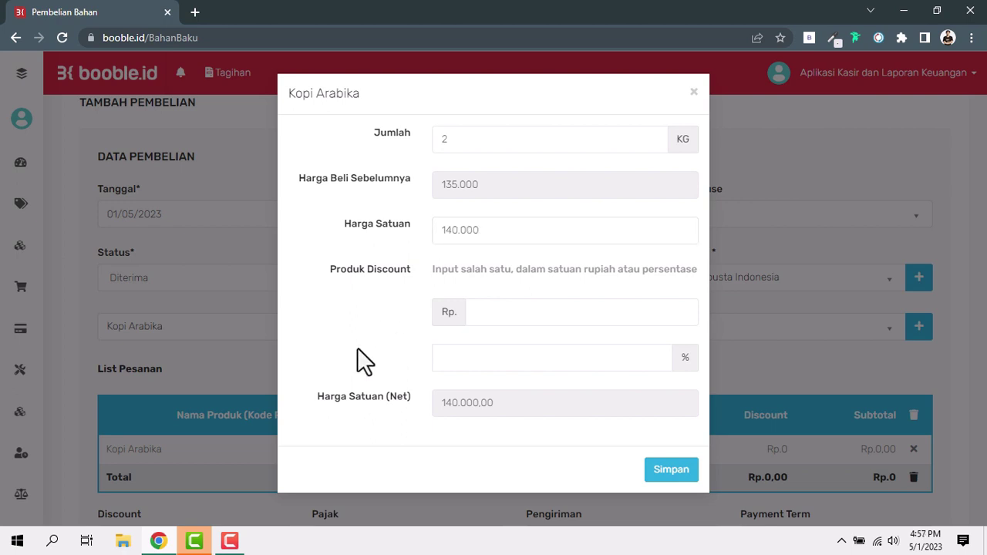
pyautogui.tripleClick(374, 274)
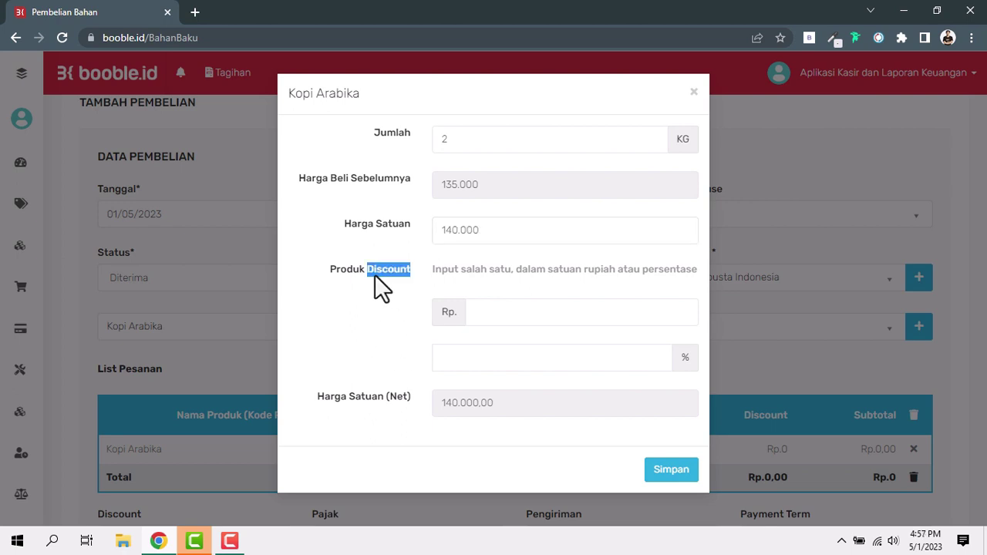
# Step: Enter a Produk Discount of Rp. 2.000 for Kopi Arabika
pyautogui.click(370, 319)
pyautogui.doubleClick(458, 233)
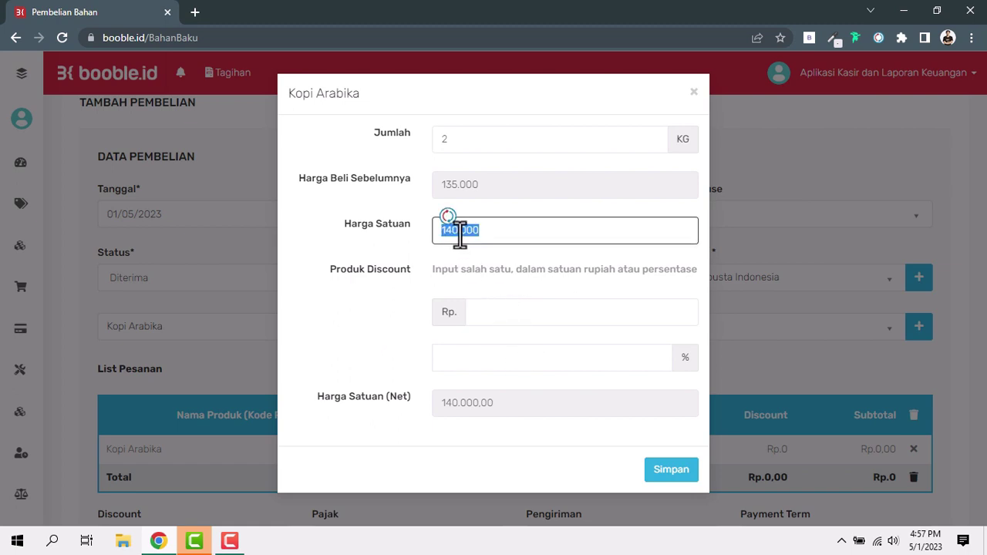
pyautogui.click(515, 313)
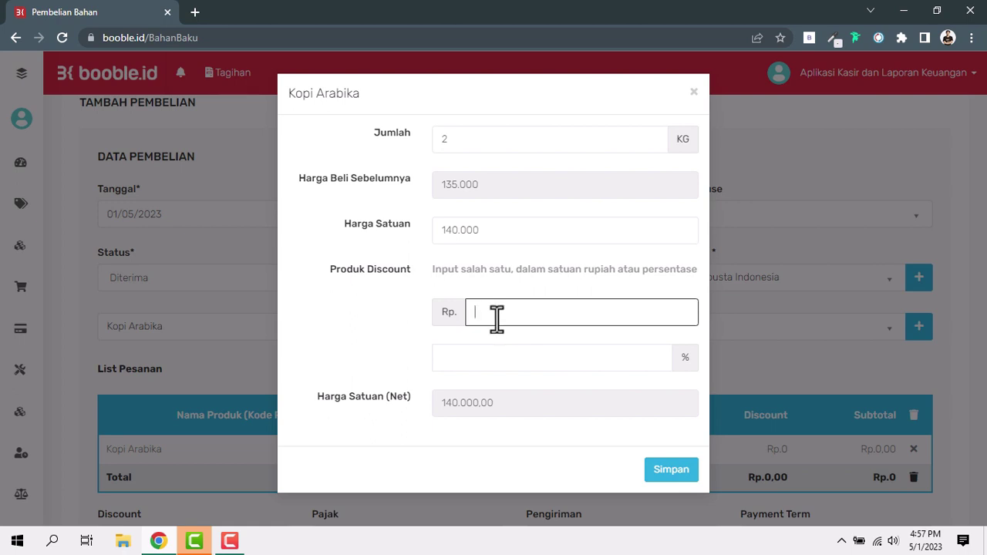
pyautogui.write('2.000')
# Step: Try a 2 % Produk Discount for Kopi Arabika, then clear the percentage
pyautogui.click(474, 357)
pyautogui.moveTo(474, 357); pyautogui.dragTo(426, 354)
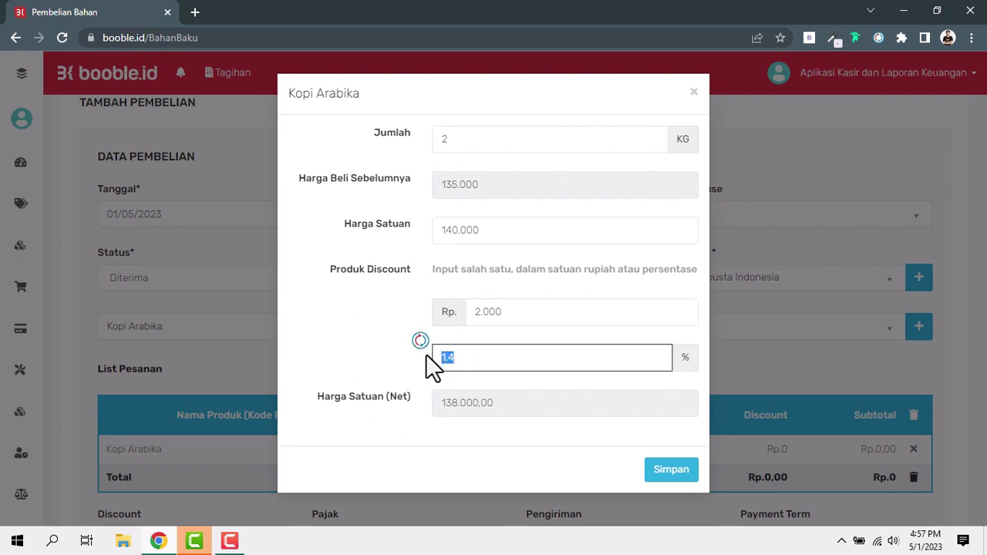
pyautogui.press('BackSpace')
pyautogui.write('2')
pyautogui.moveTo(478, 355); pyautogui.dragTo(423, 354)
pyautogui.press('BackSpace')
# Step: Set the Produk Discount of Kopi Arabika to Rp. 2.000 and save the item details
pyautogui.click(516, 321)
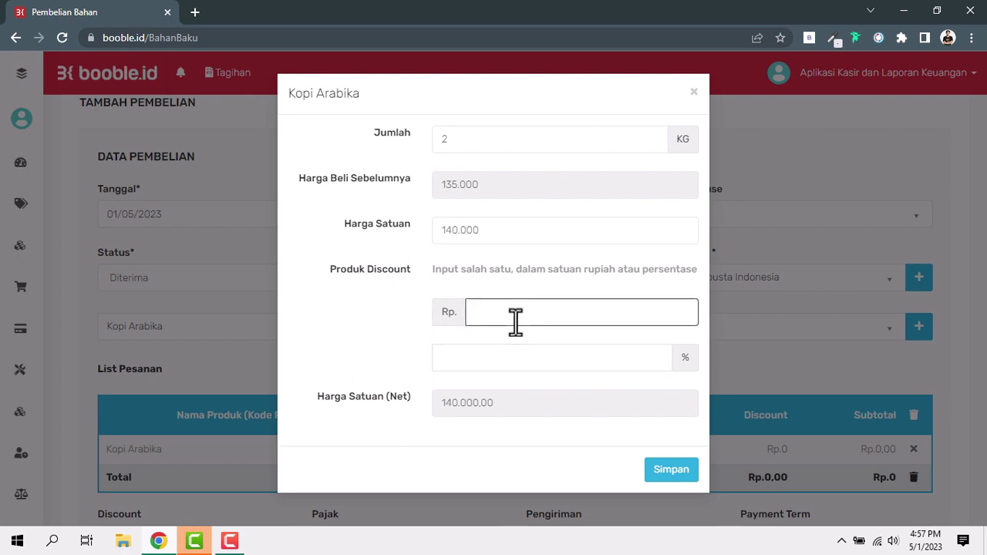
pyautogui.write('2.000')
pyautogui.click(374, 310)
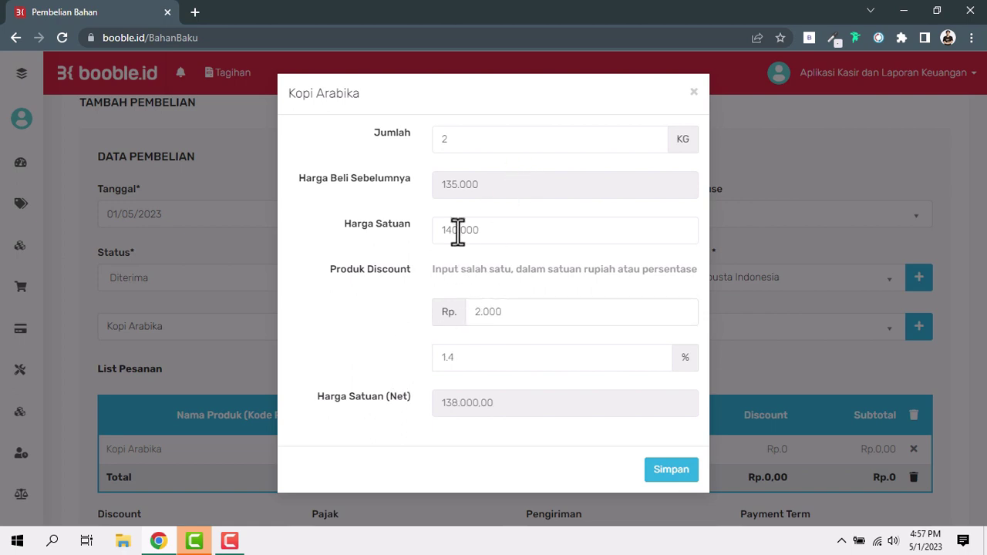
pyautogui.tripleClick(334, 400)
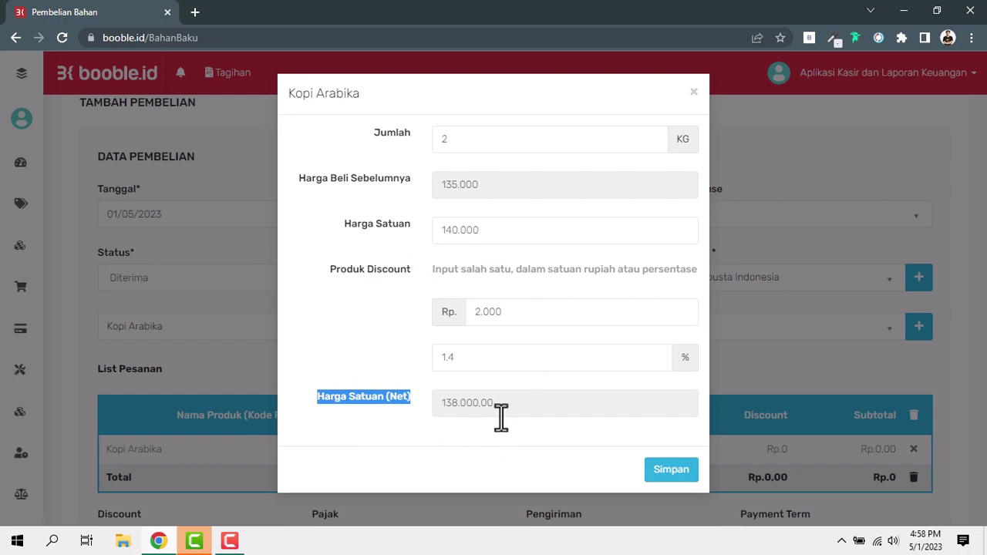
pyautogui.click(522, 432)
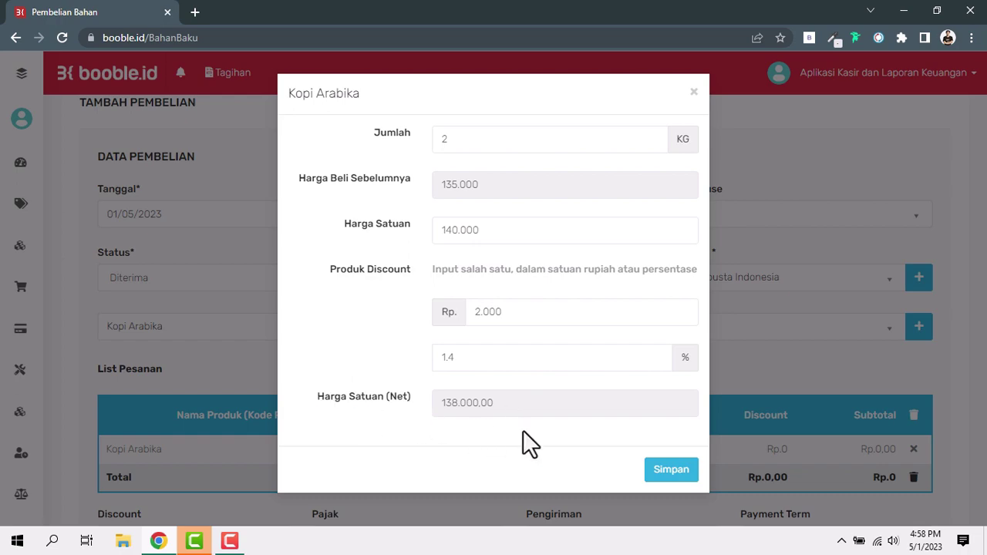
pyautogui.click(671, 468)
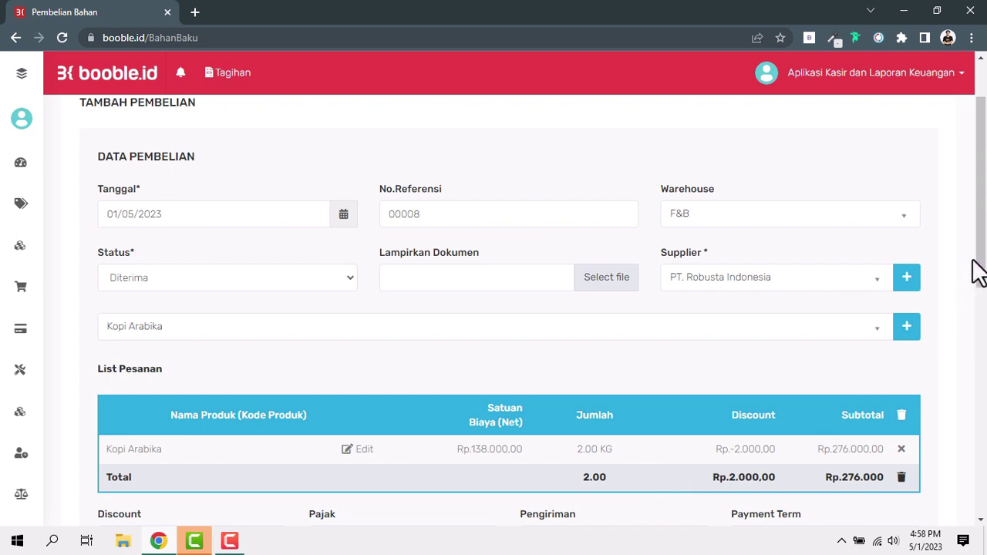
# Step: Examine the order subtotal and the optional Discount, Pajak, Pengiriman, Payment Term and Catatan fields of the purchase
pyautogui.scroll(-1, 978, 272)
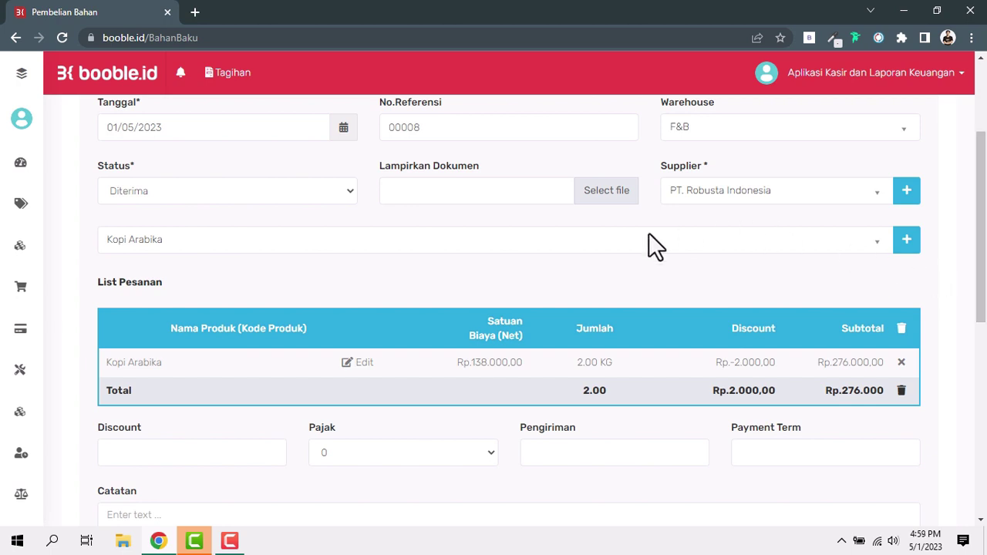
pyautogui.scroll(-1, 984, 261)
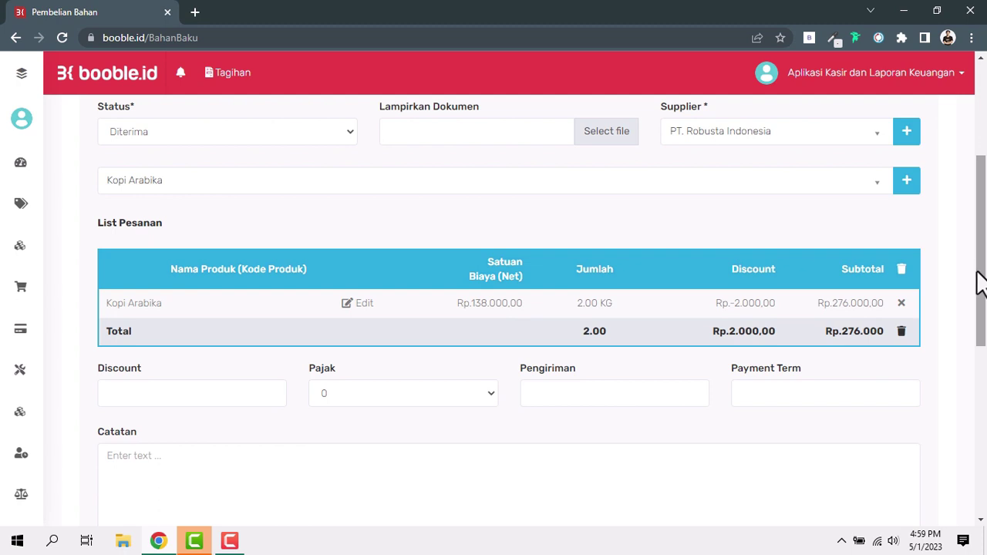
pyautogui.click(239, 398)
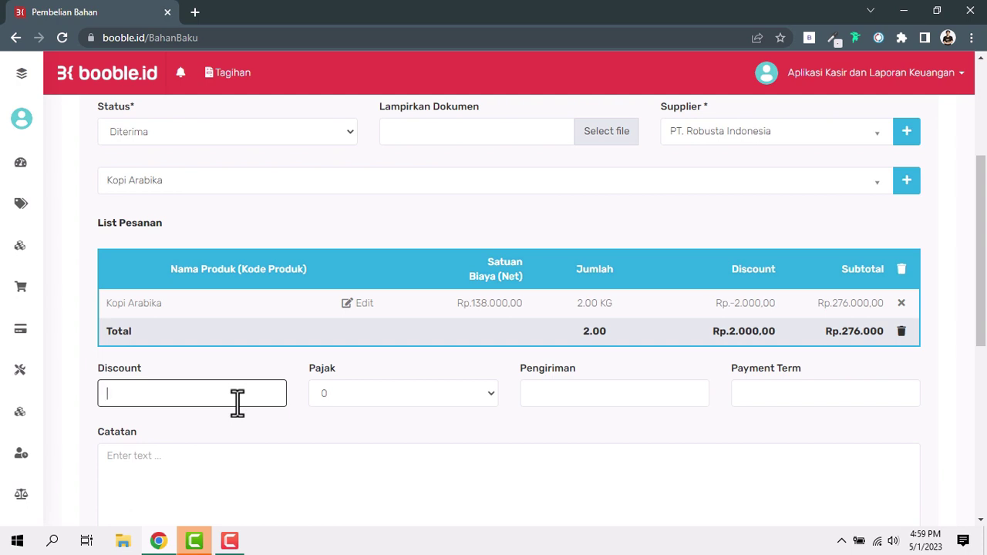
pyautogui.click(868, 332)
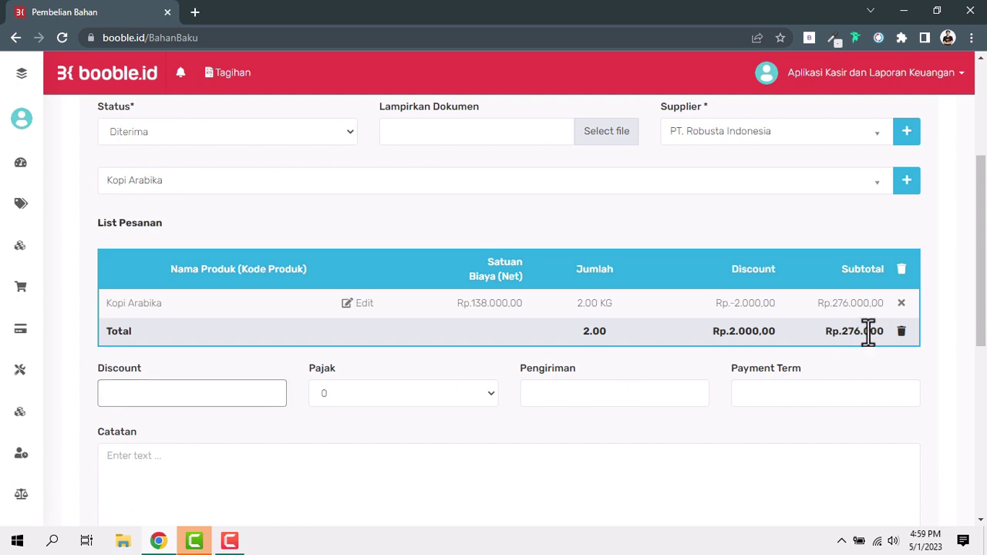
pyautogui.doubleClick(868, 331)
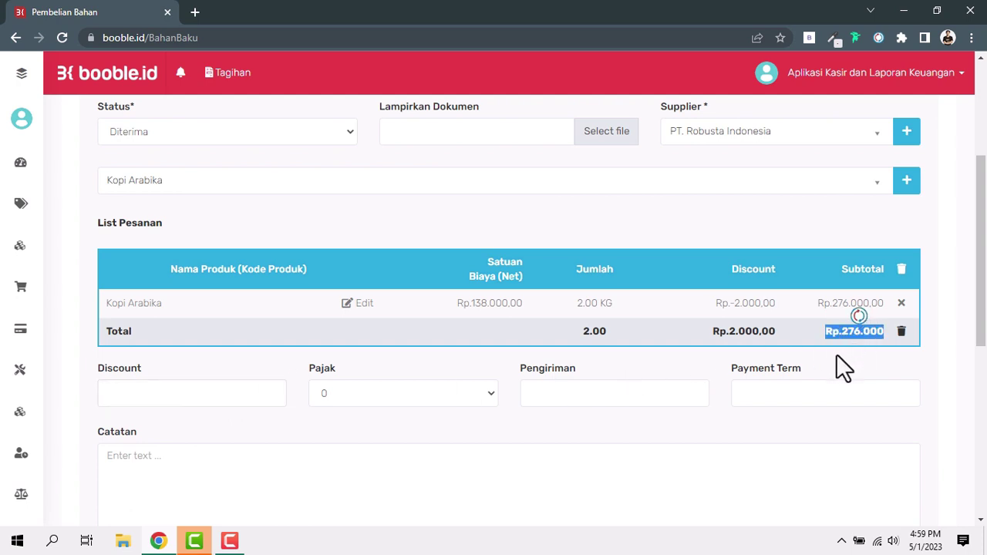
pyautogui.click(222, 393)
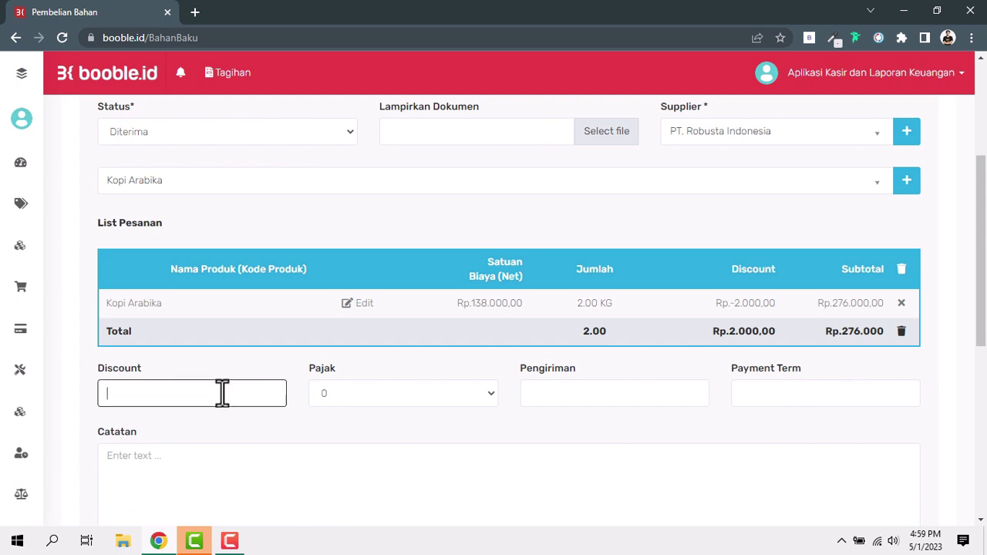
pyautogui.click(377, 394)
pyautogui.click(378, 395)
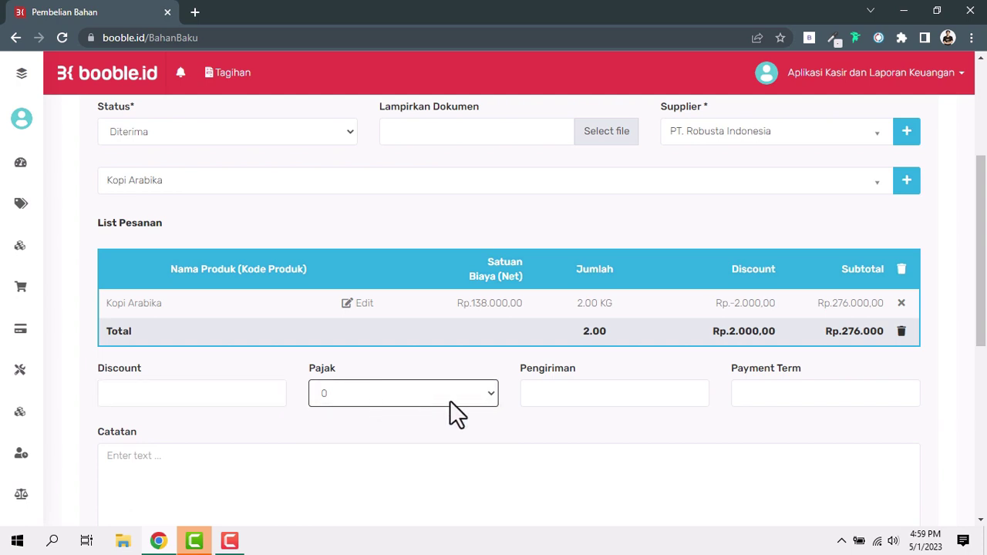
pyautogui.click(627, 399)
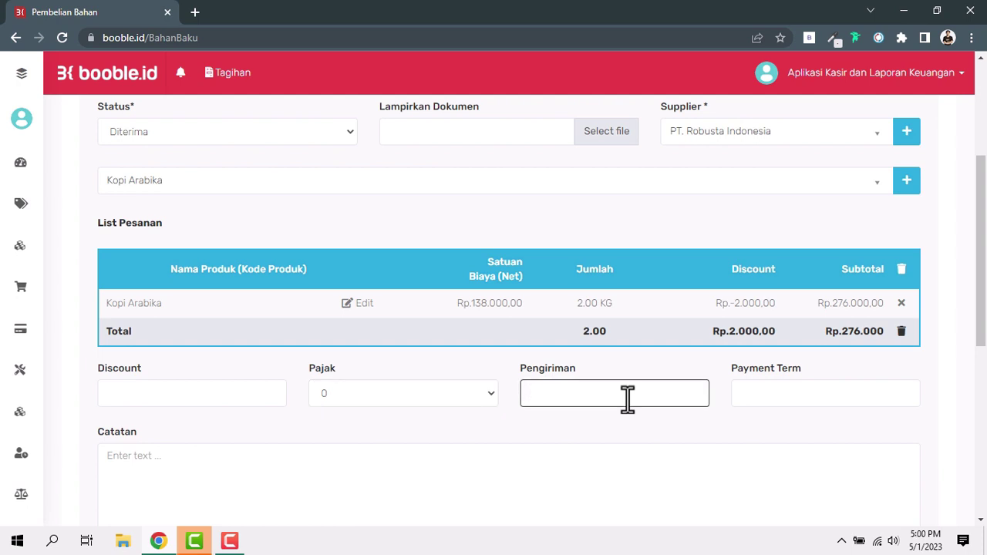
pyautogui.click(782, 397)
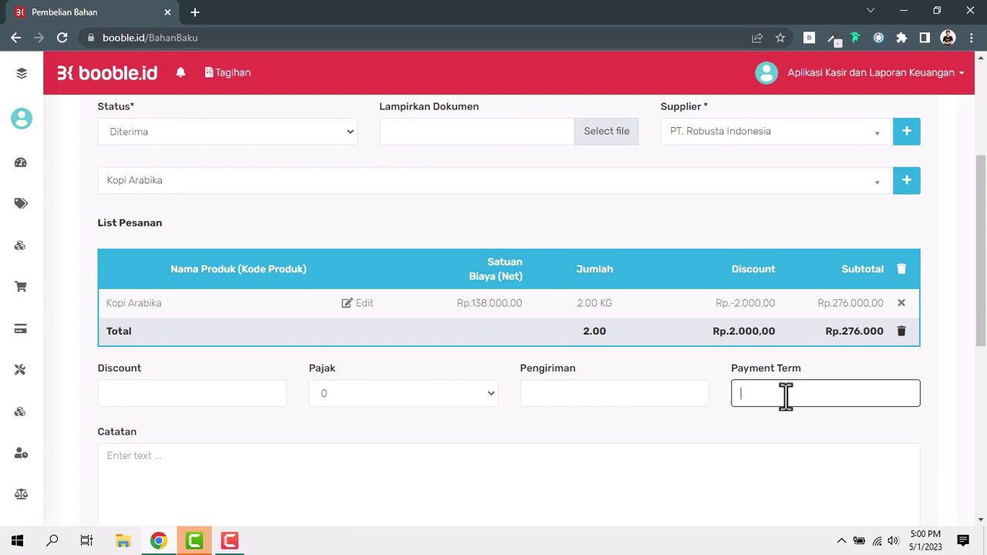
pyautogui.moveTo(979, 263); pyautogui.dragTo(985, 332)
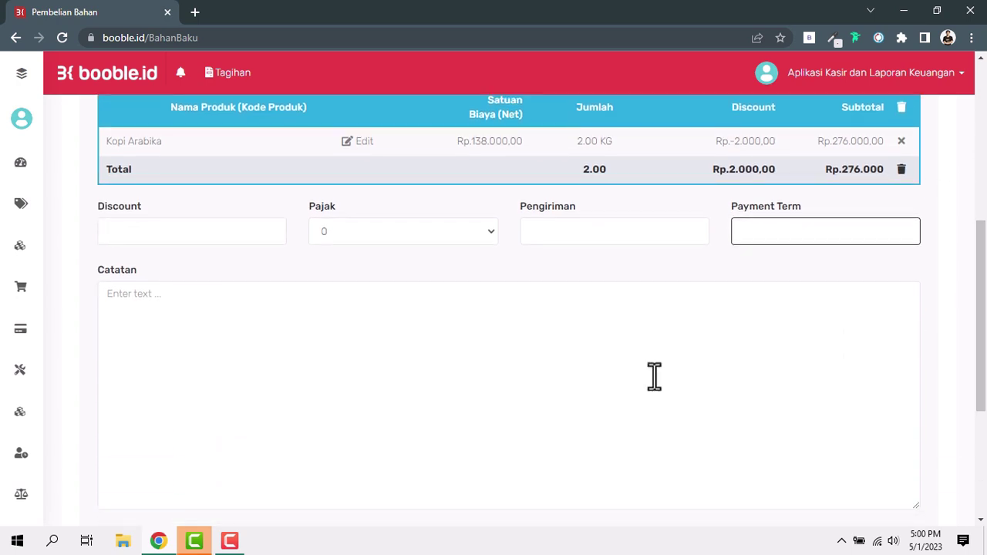
pyautogui.click(458, 388)
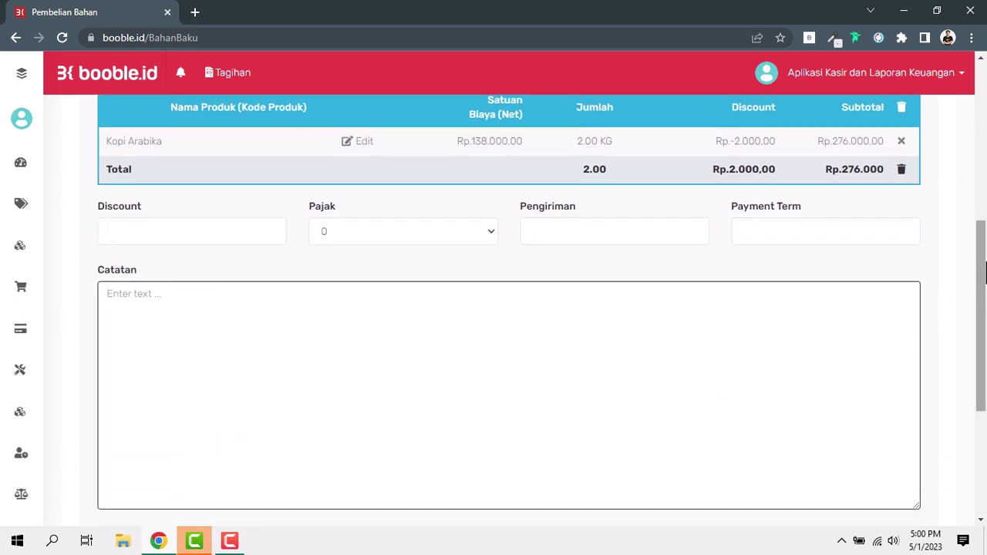
# Step: Review the purchase summary row from Barang through Total Bayar below the notes
pyautogui.moveTo(985, 271); pyautogui.dragTo(985, 328)
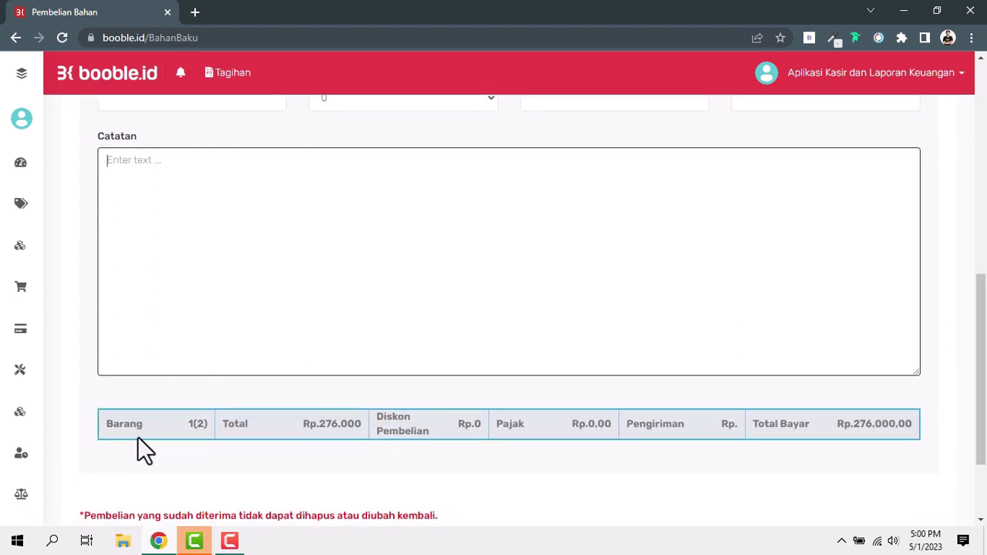
pyautogui.moveTo(103, 424); pyautogui.dragTo(914, 423)
pyautogui.click(871, 456)
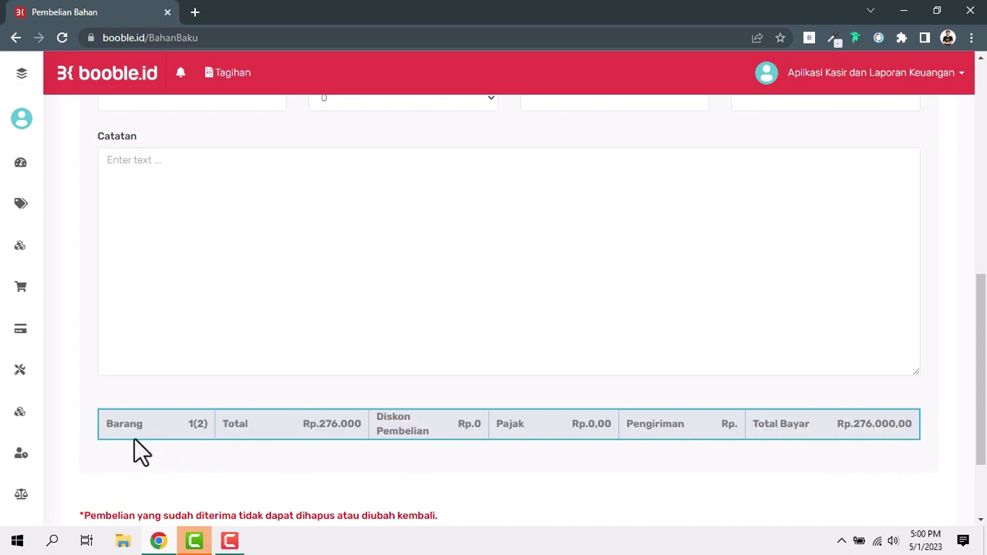
pyautogui.click(198, 424)
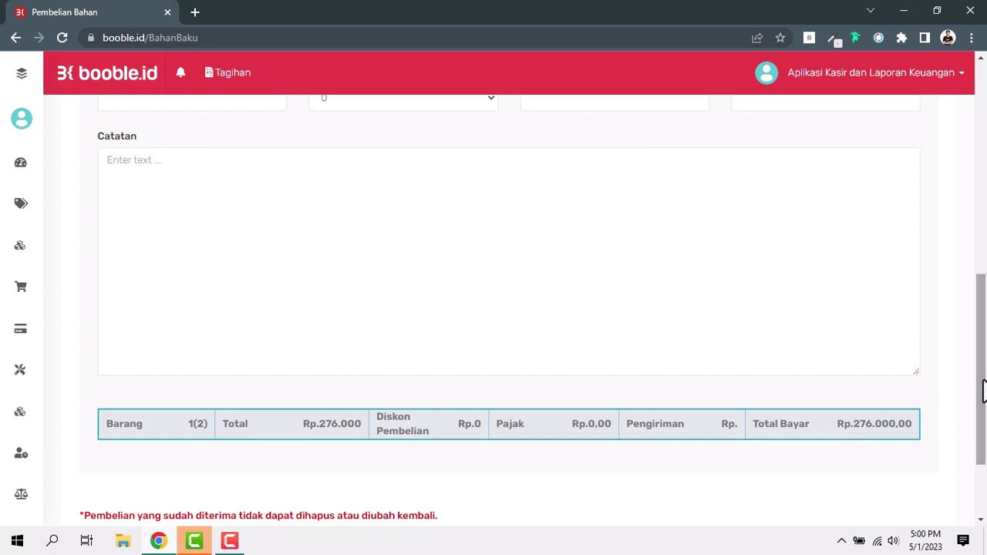
# Step: Save the Kopi Arabika purchase, acknowledge the confirmation and return to the purchase list
pyautogui.moveTo(982, 394); pyautogui.dragTo(982, 400)
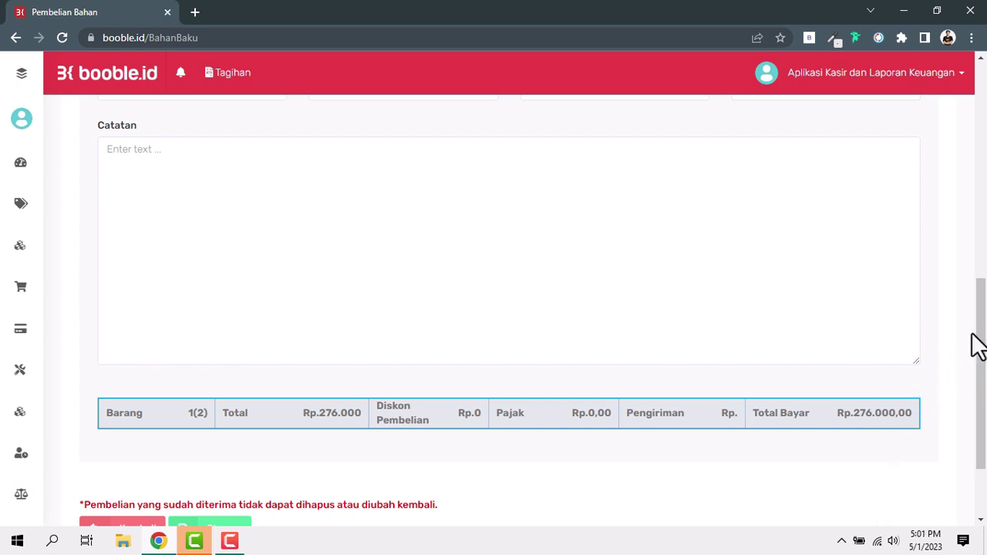
pyautogui.moveTo(978, 344); pyautogui.dragTo(985, 372)
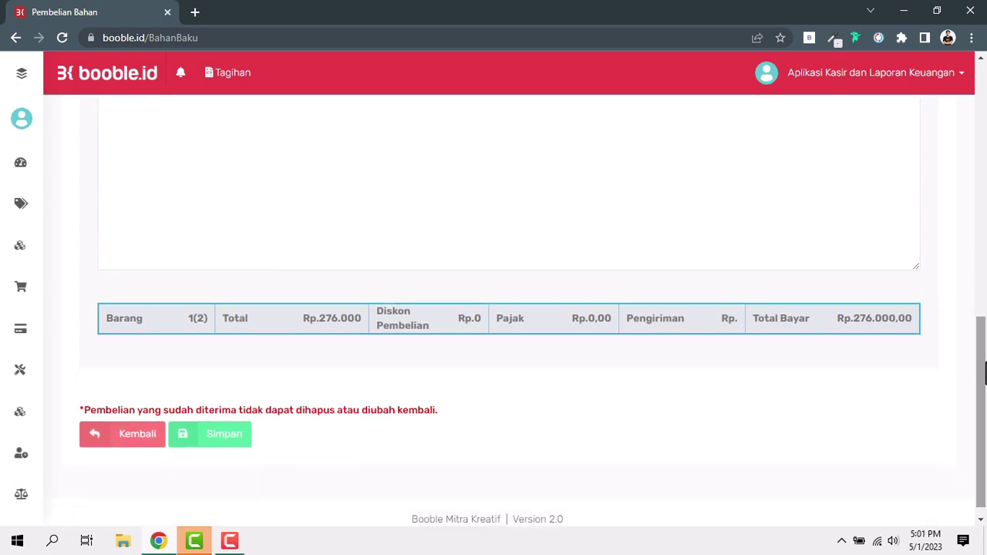
pyautogui.click(230, 447)
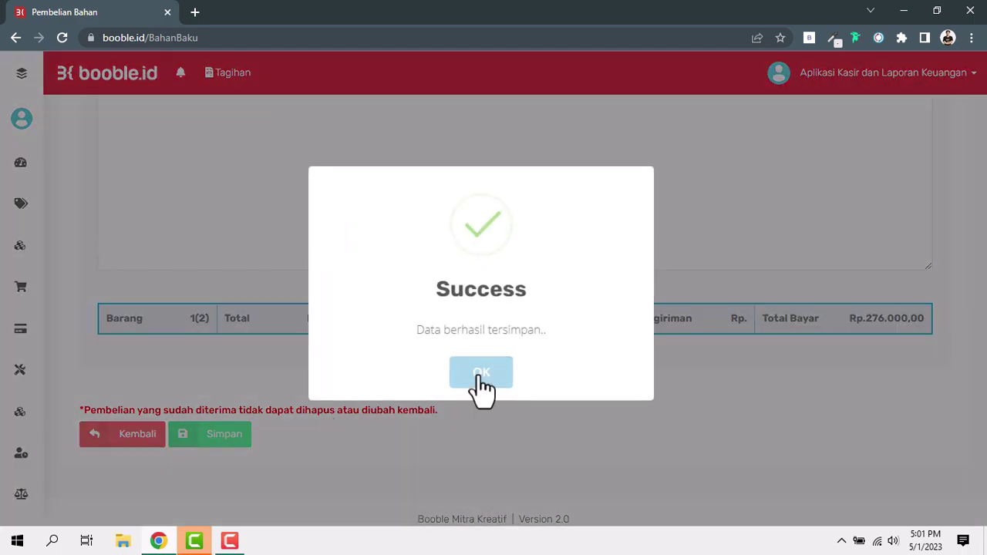
pyautogui.click(479, 373)
pyautogui.scroll(4, 479, 373)
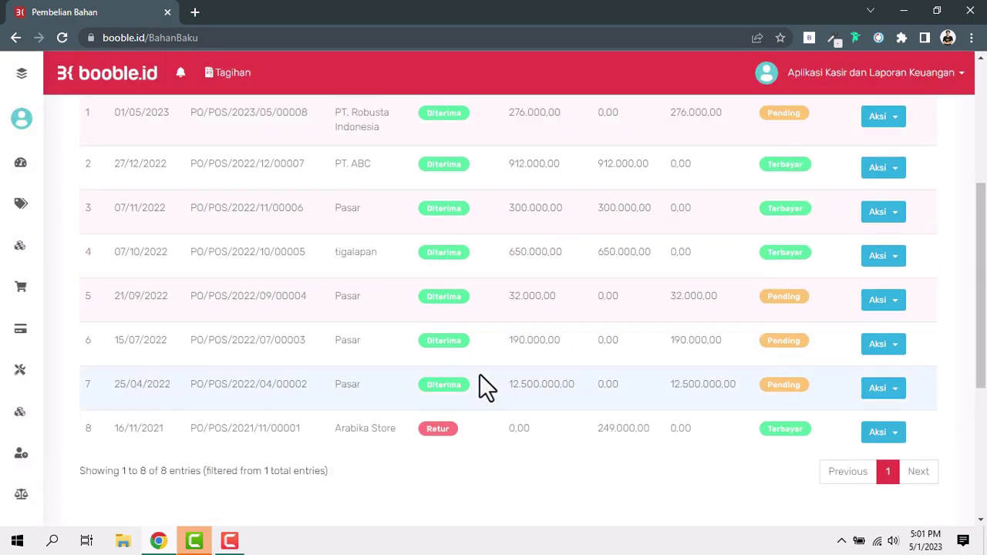